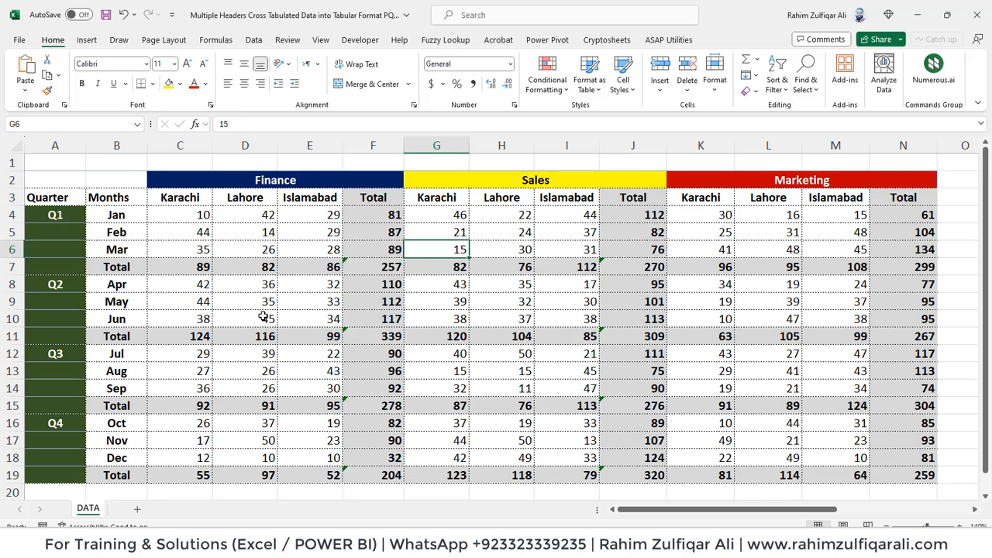
Step: Examine the sheet's layout of quarters, months, department headers and the city headers beneath them
key(Left)
key(Left)
key(Left)
key(Left)
key(Left)
key(Left)
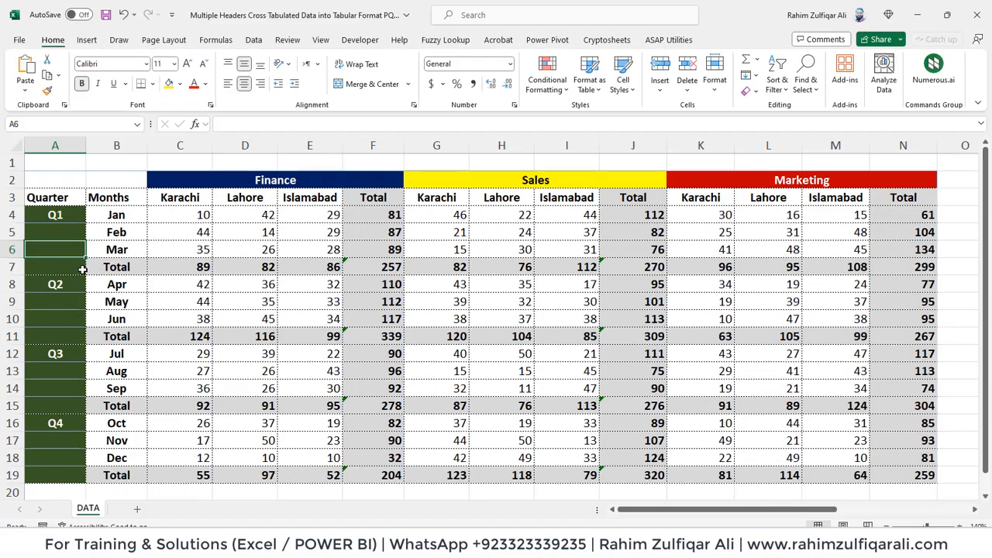
key(Right)
key(Right)
key(Right)
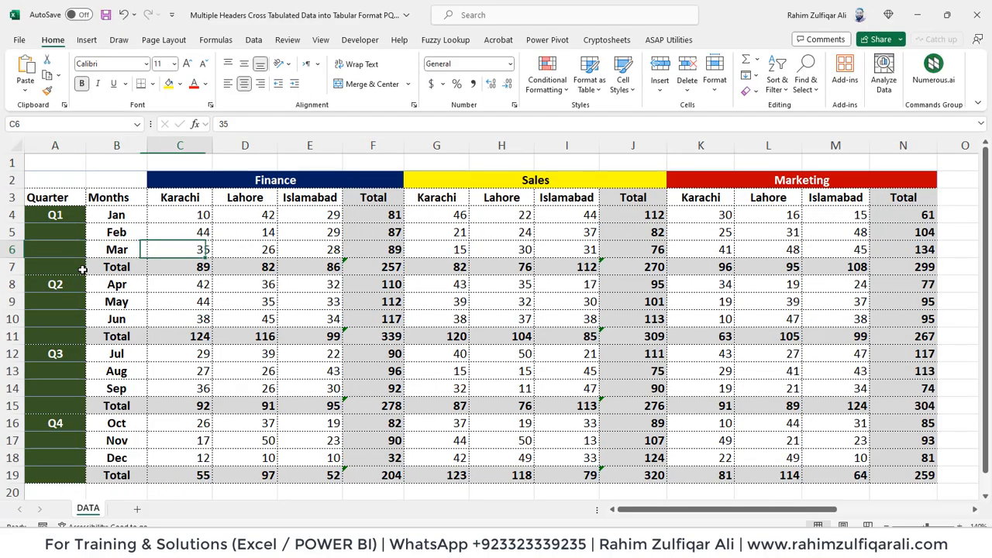
key(Up)
key(Up)
key(Up)
key(Up)
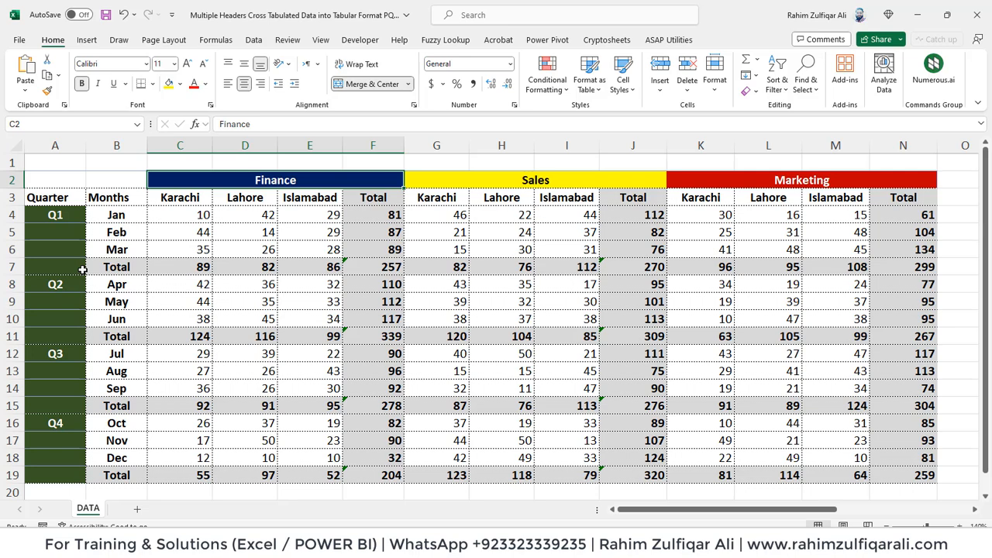
key(Right)
key(Right)
key(Down)
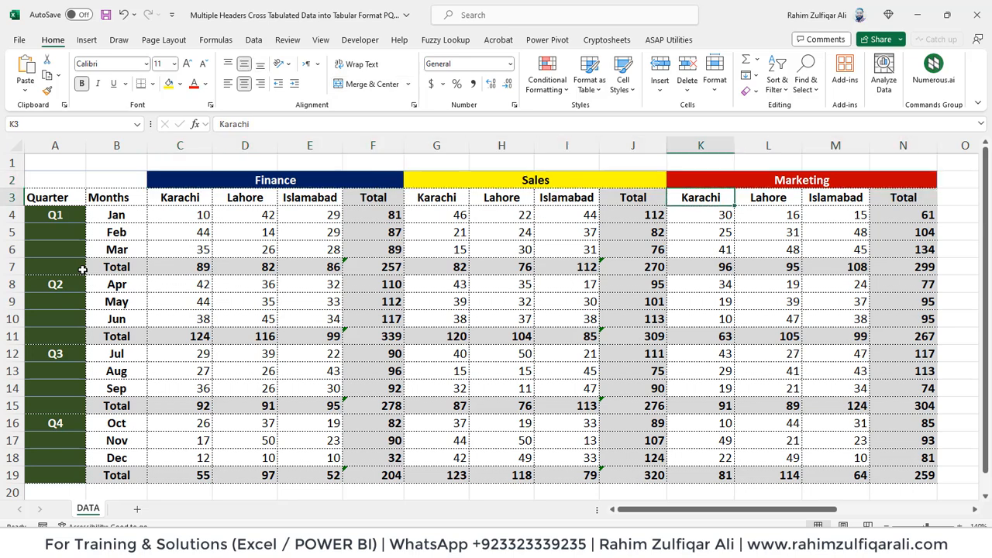
key(ctrl+Home)
key(Down)
key(Down)
key(Down)
key(Down)
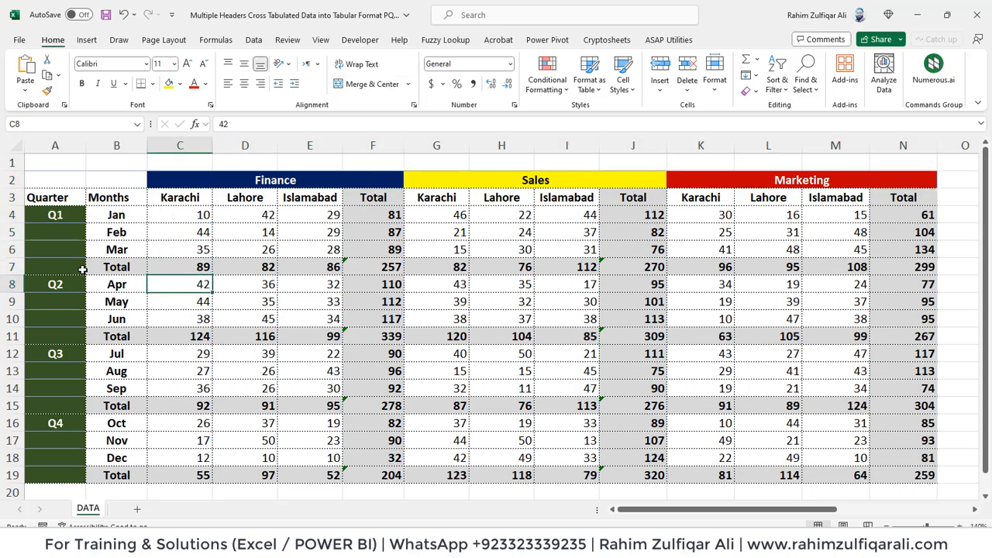
Step: Examine the quarterly Total rows and the Total column under the merged Finance header
key(Left)
key(Up)
key(Right)
key(Right)
key(Right)
key(Right)
key(Up)
key(Up)
key(Up)
key(Up)
key(Up)
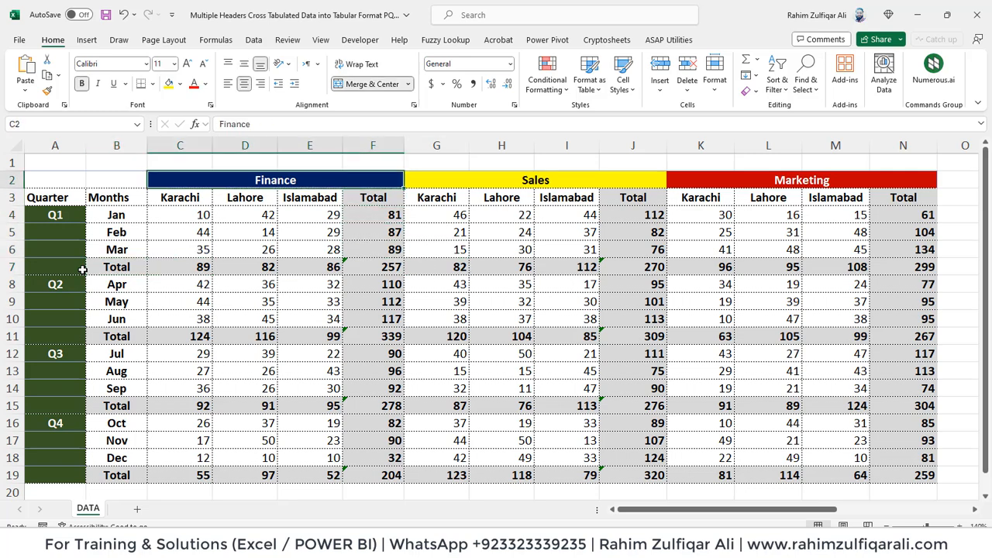
key(Down)
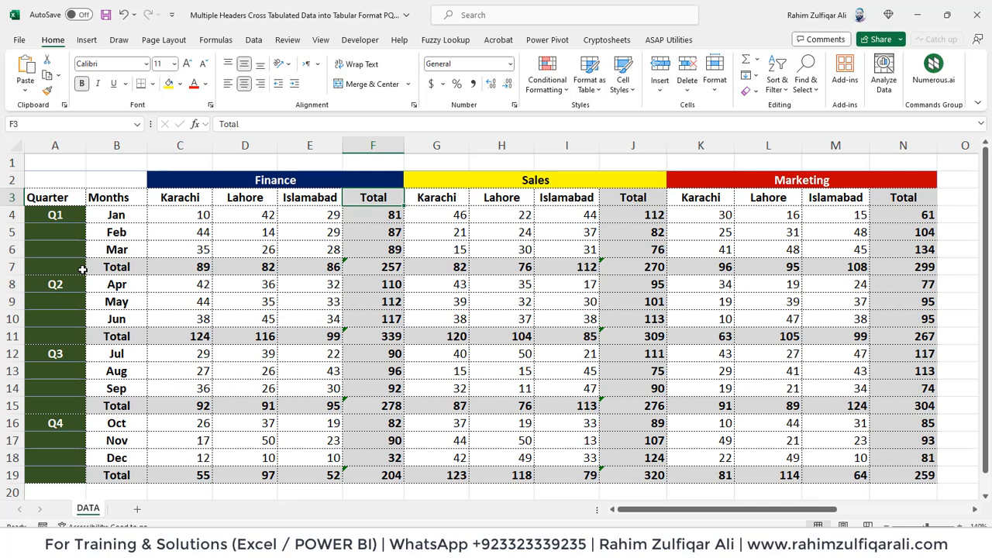
key(Left)
key(Left)
key(Left)
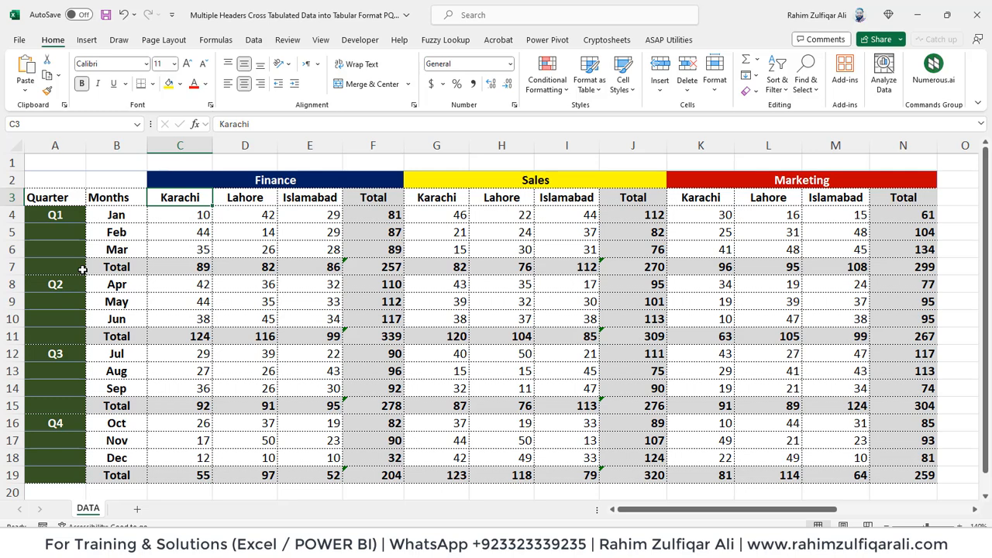
Step: Convert the range A1:N19 into a table with the option that the table has headers enabled
key(Left)
key(Left)
key(Up)
key(Up)
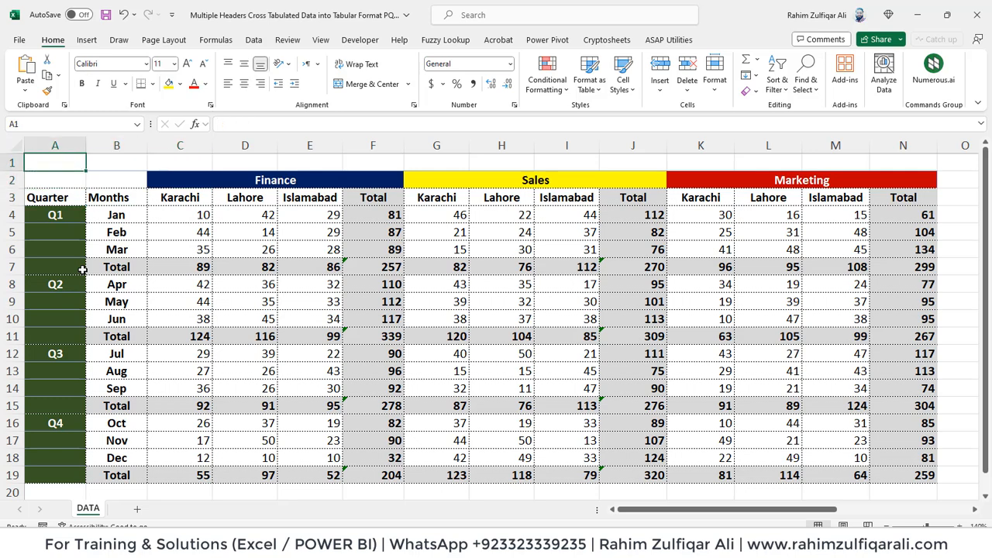
key(shift+Right)
key(shift+Right)
key(shift+Right)
key(shift+Right)
key(shift+Right)
key(shift+Right)
key(shift+Right)
key(shift+Right)
key(shift+Right)
key(shift+Right)
key(shift+Right)
key(shift+Right)
key(shift+Right)
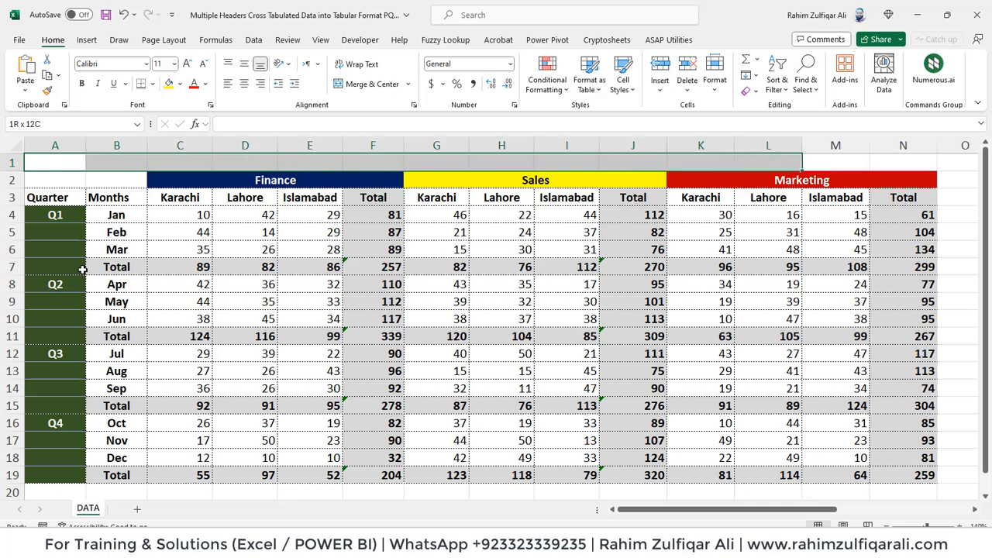
key(shift+Down)
key(shift+Down)
key(shift+Down)
key(shift+Down)
key(shift+Down)
key(shift+Down)
key(shift+Down)
key(shift+Down)
key(shift+Down)
key(shift+Down)
key(shift+Down)
key(shift+Down)
key(shift+Down)
key(shift+Down)
key(shift+Down)
key(shift+Down)
key(shift+Down)
key(shift+Down)
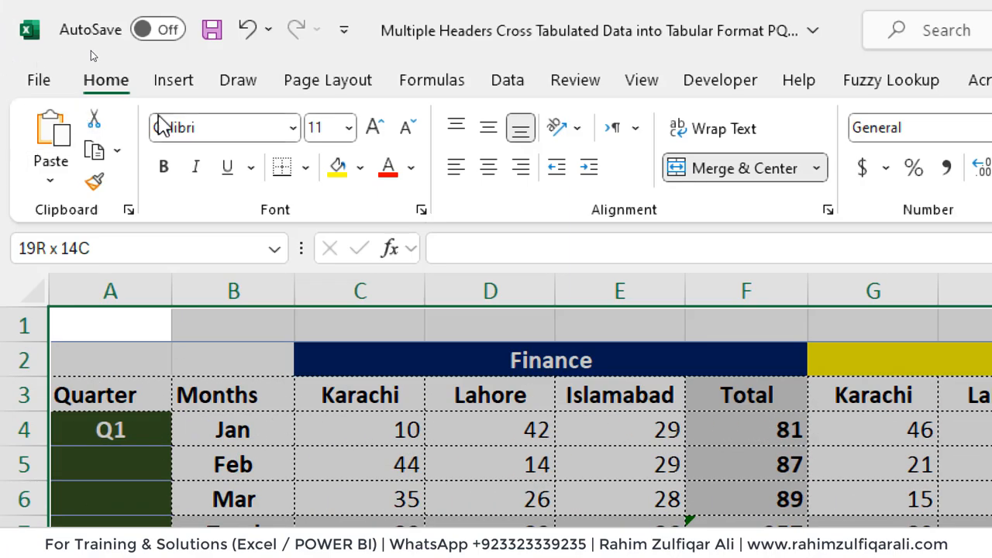
click(186, 82)
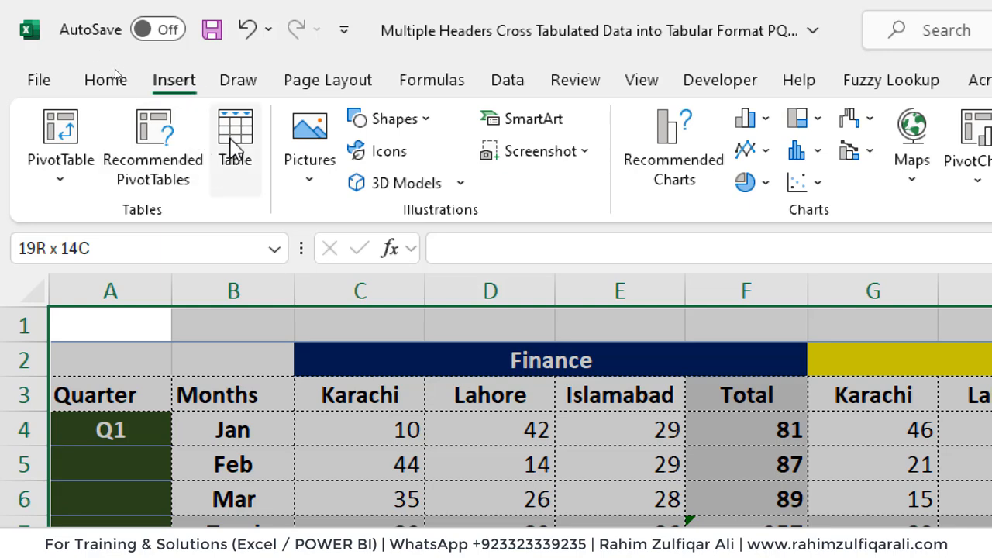
click(235, 144)
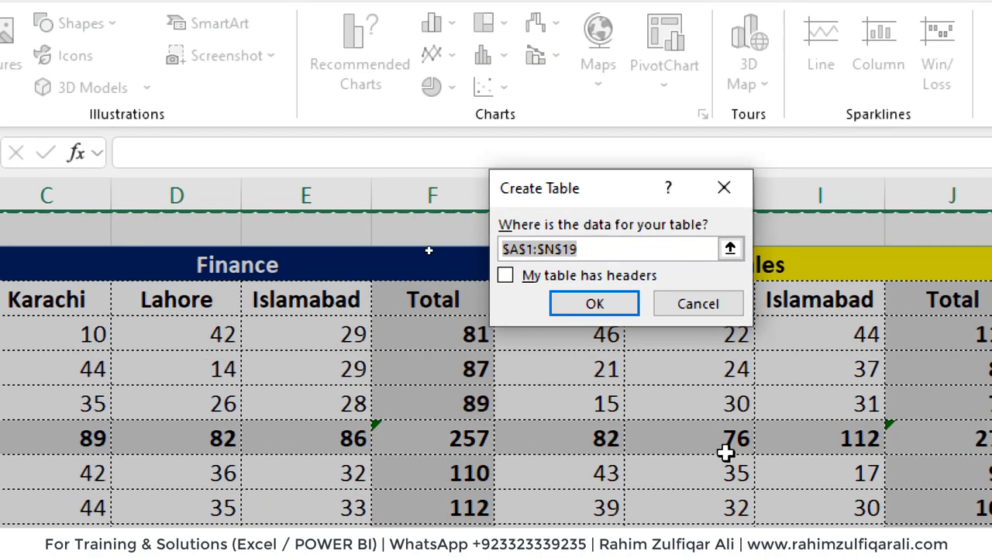
click(505, 277)
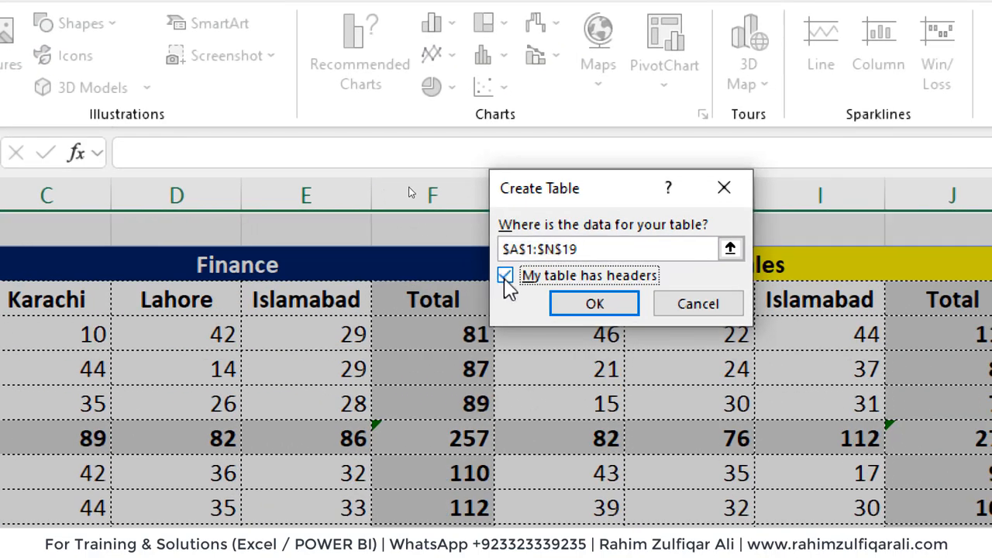
click(575, 307)
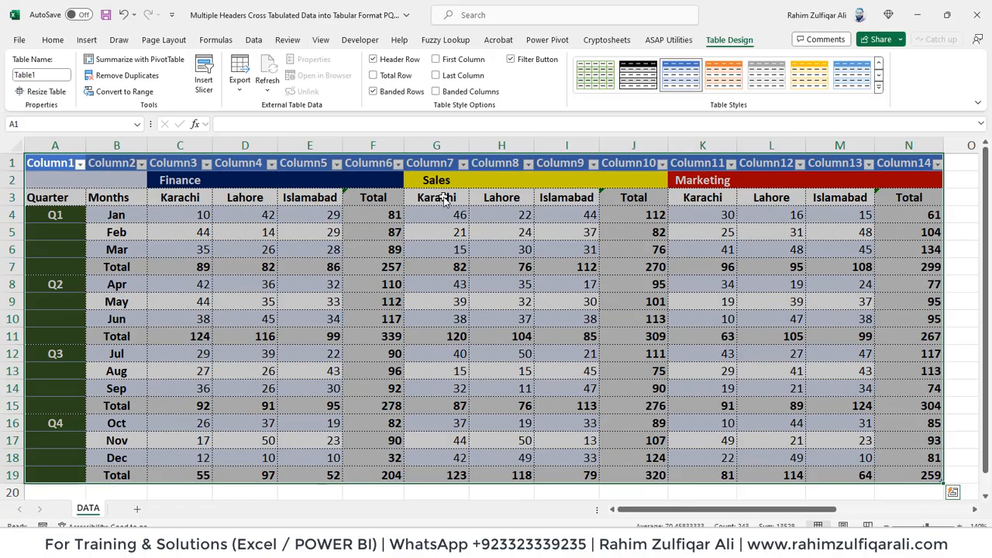
Step: Load the new table into the Power Query Editor as a query from table/range
click(258, 247)
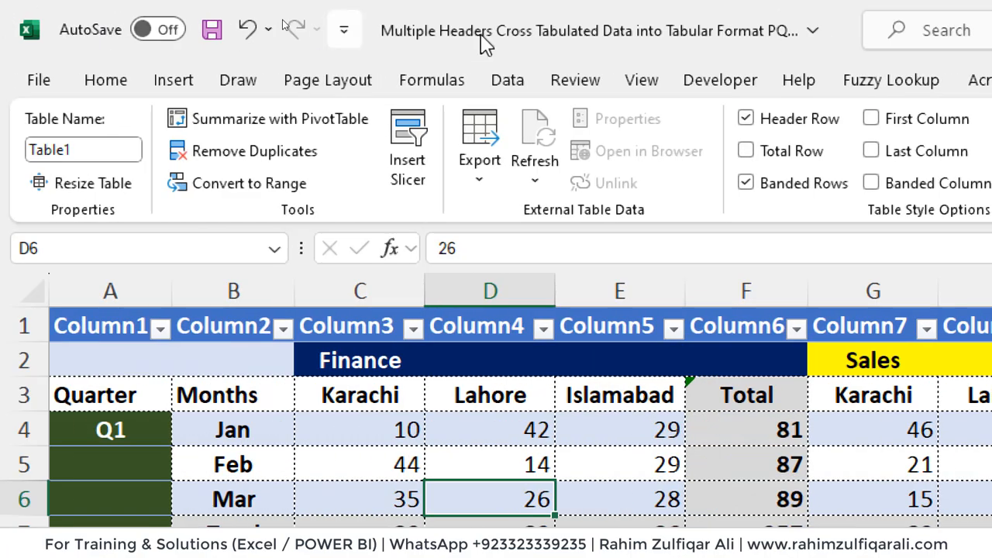
click(507, 81)
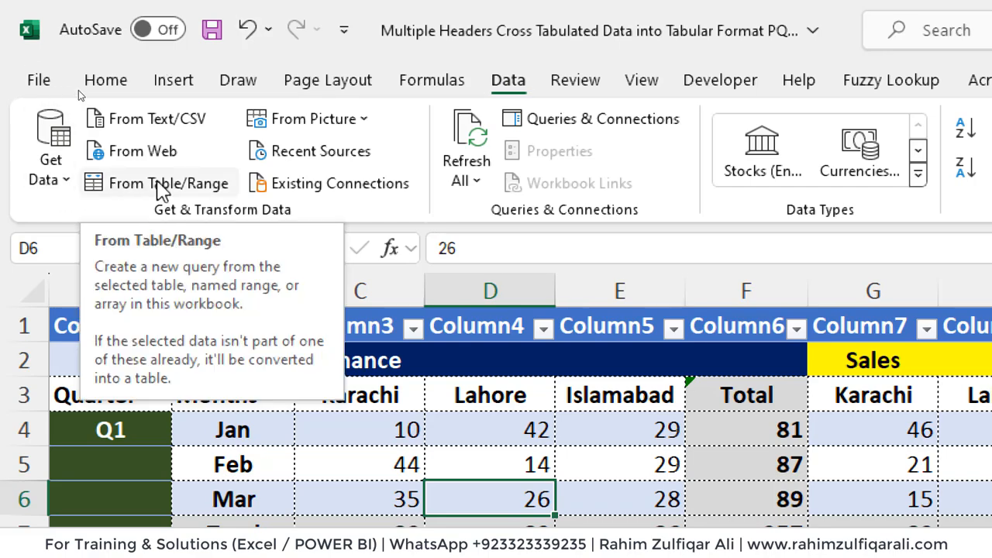
click(159, 190)
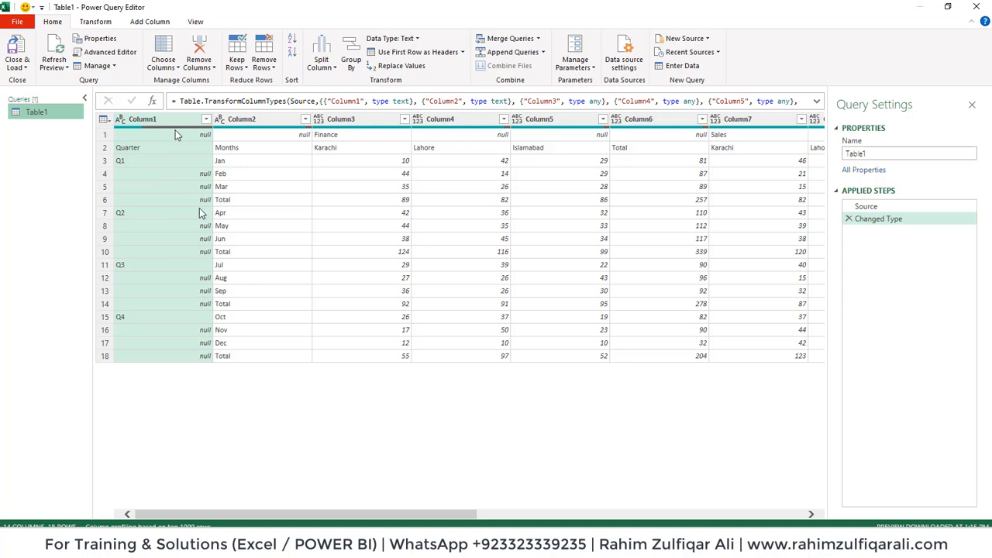
Step: Fill the quarter values in Column1 down over the null cells
click(93, 21)
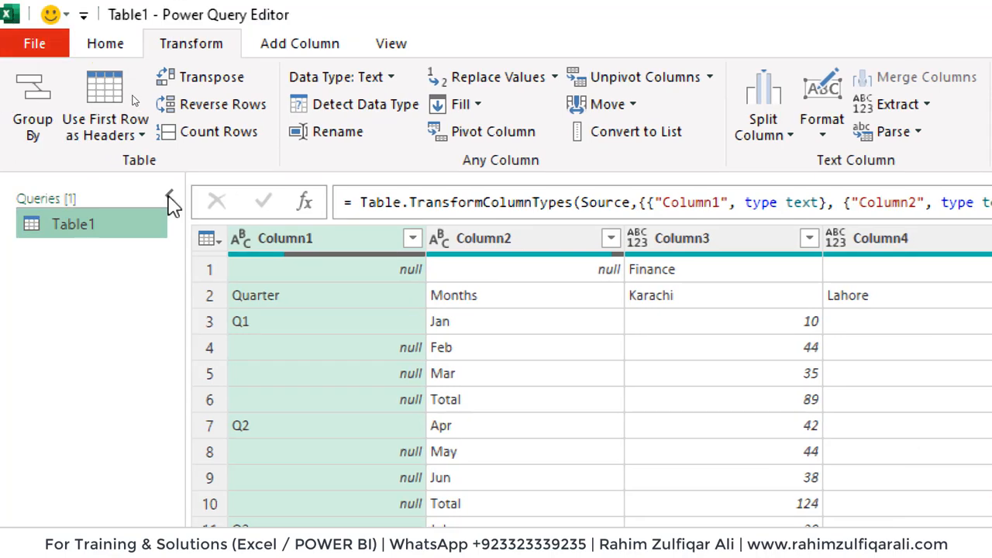
click(455, 104)
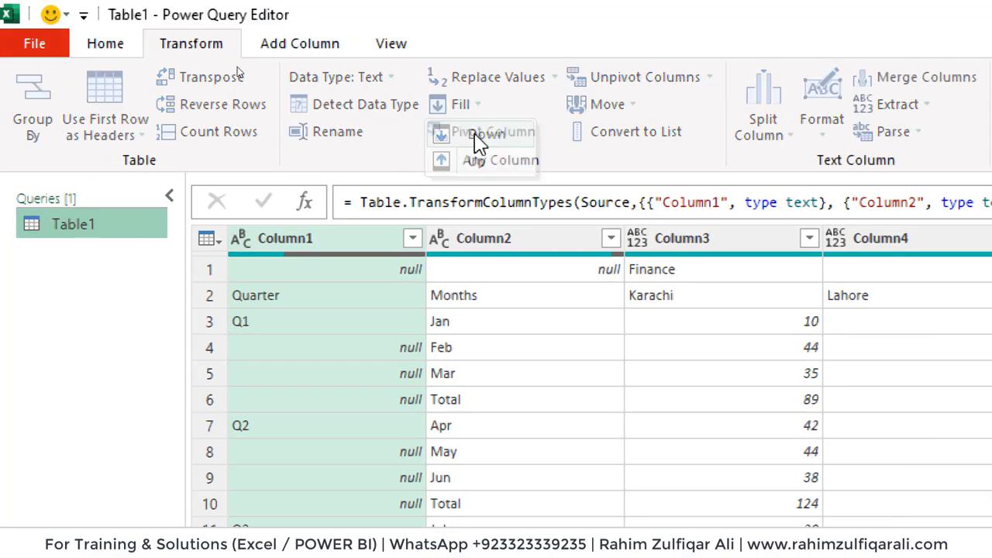
click(484, 135)
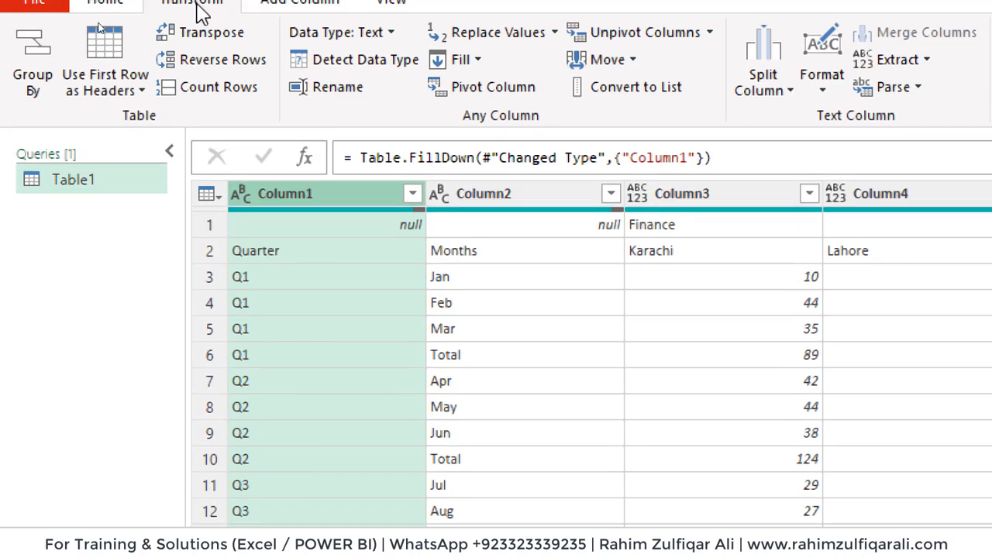
Step: Filter Column2 to exclude the Total rows
click(490, 200)
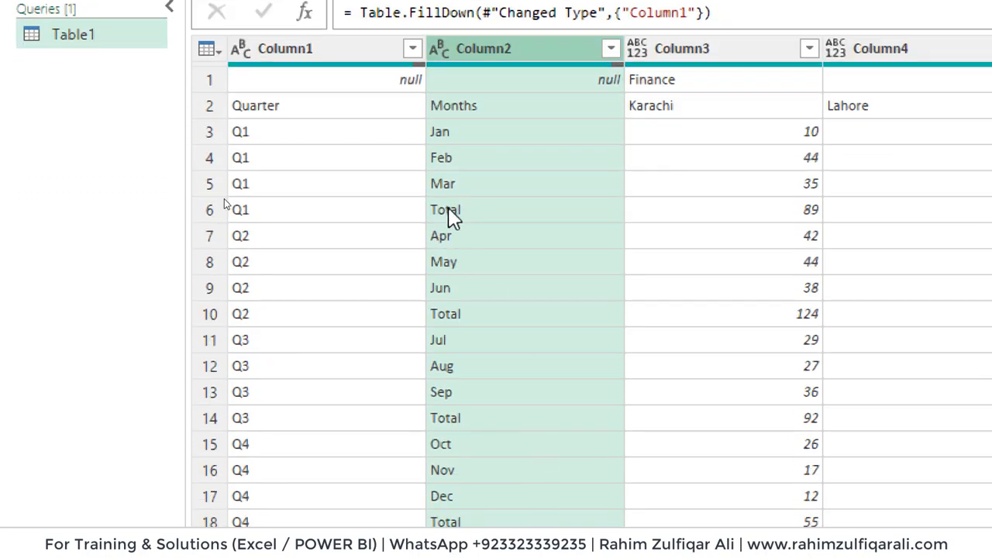
click(611, 49)
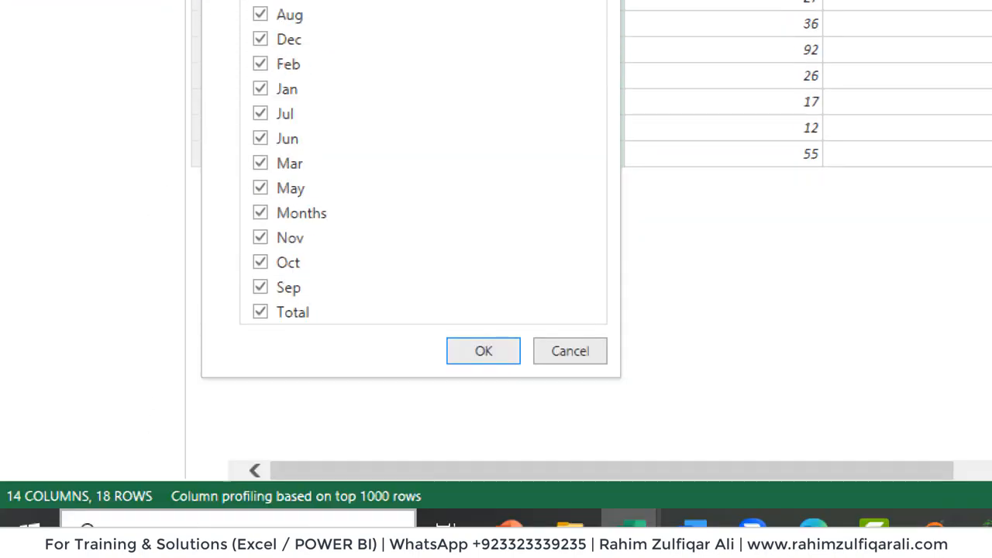
click(261, 315)
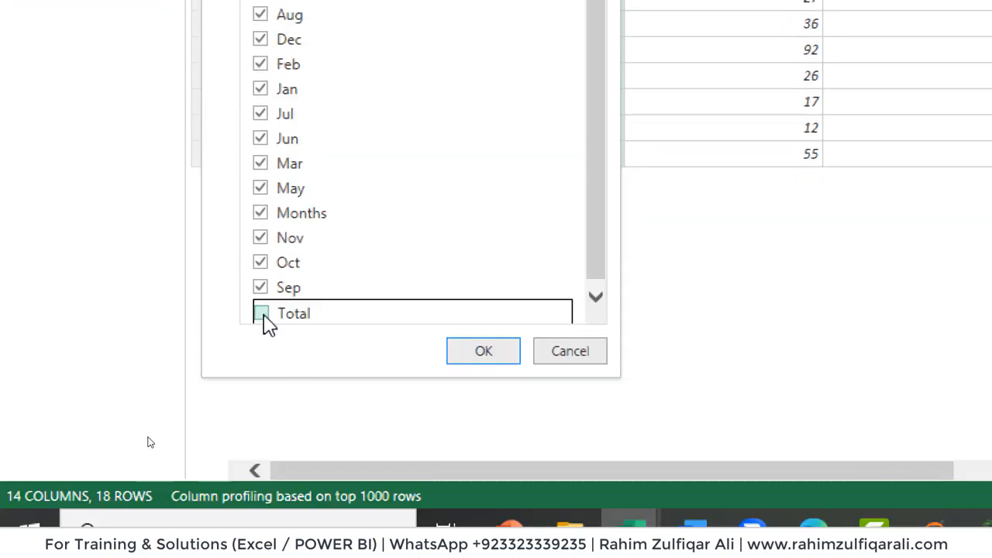
click(482, 353)
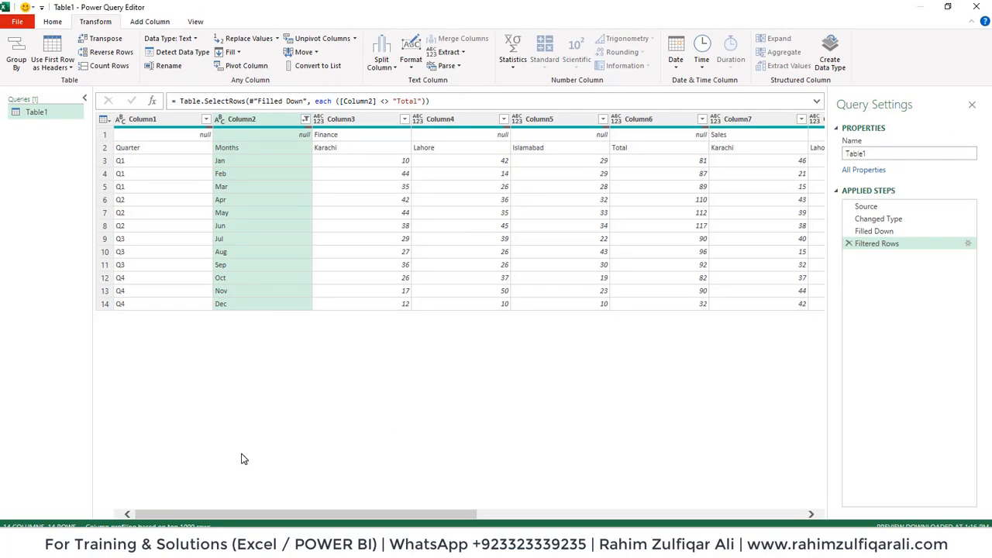
Step: Add a new column that merges Column1 and Column2 with the custom separator "|"
click(161, 120)
key(shift+Right)
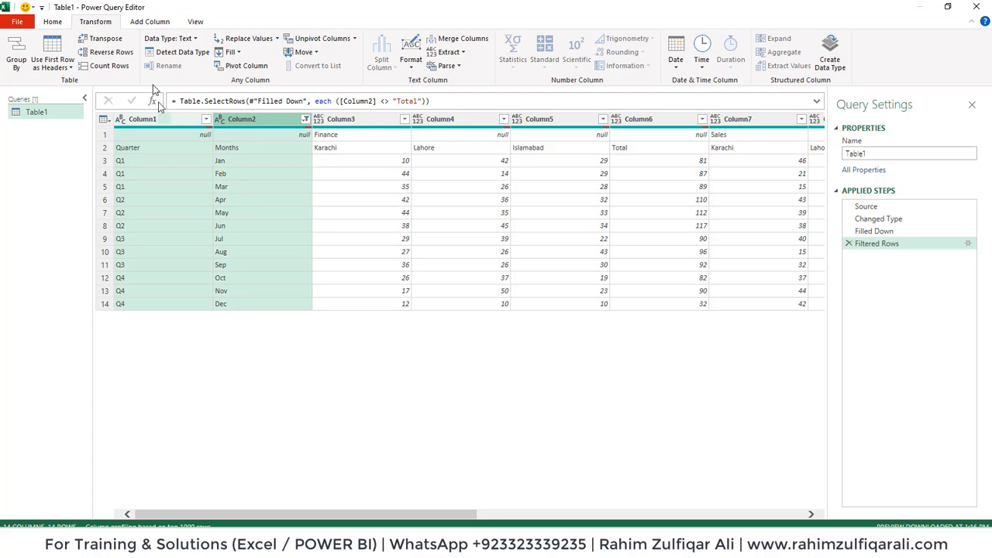
click(143, 24)
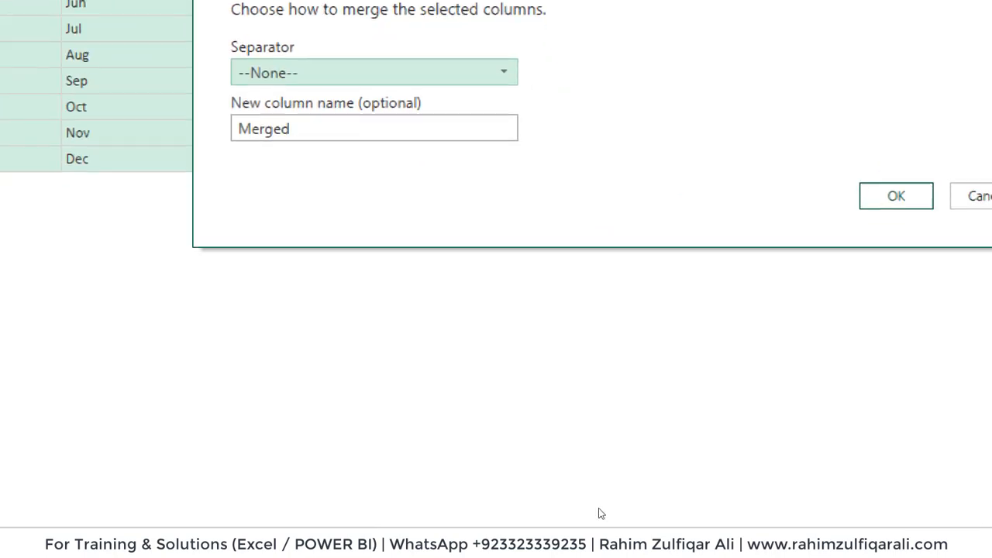
click(347, 52)
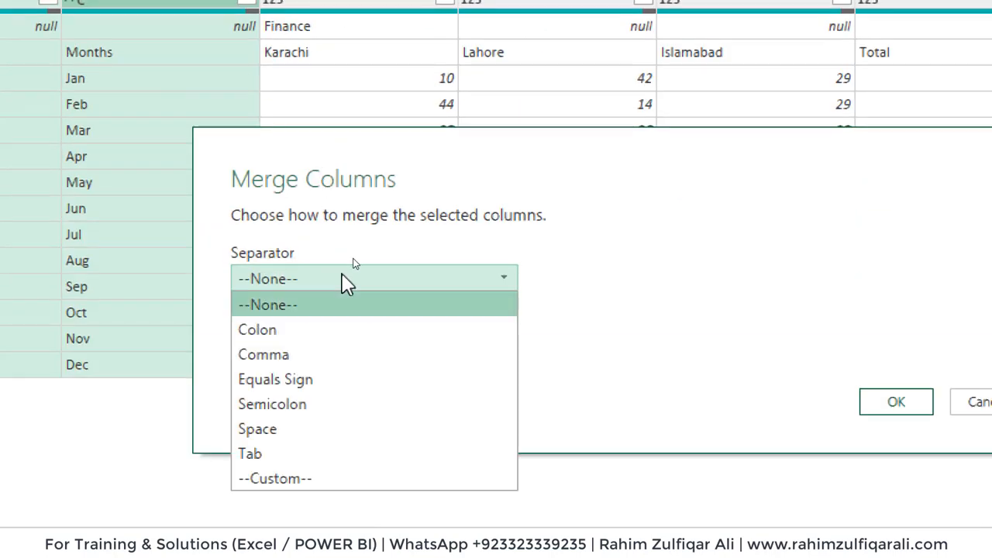
click(271, 484)
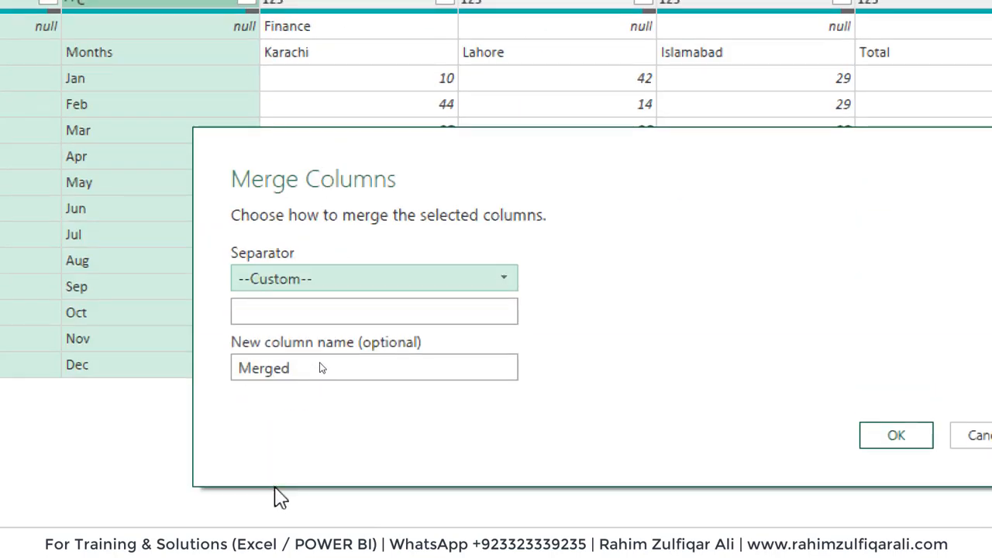
click(293, 314)
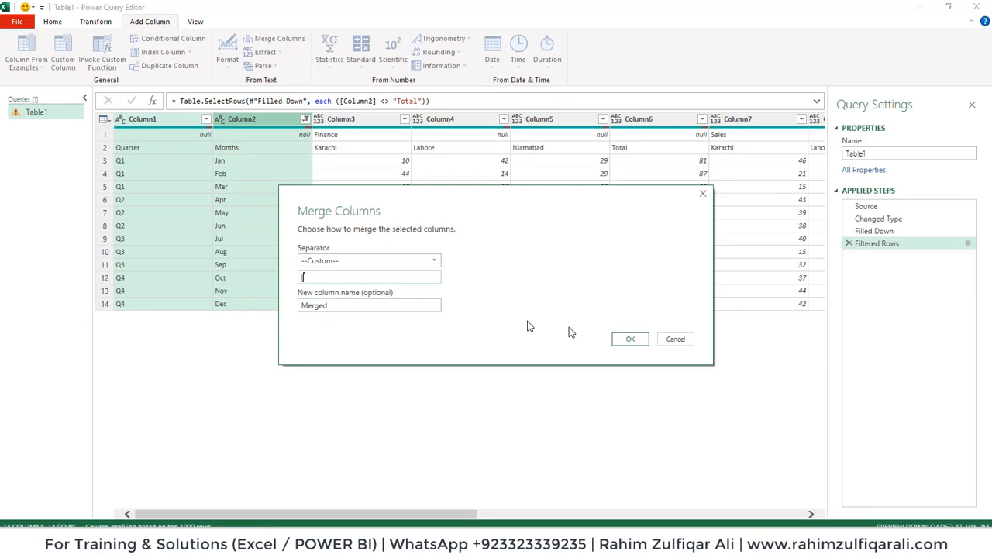
click(629, 339)
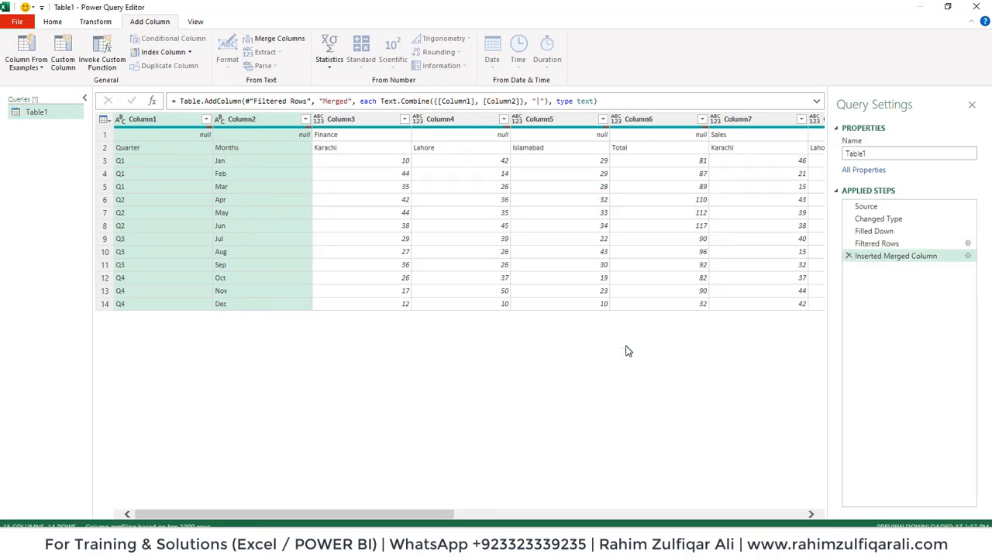
Step: Move the Merged column to the beginning of the query table
click(776, 515)
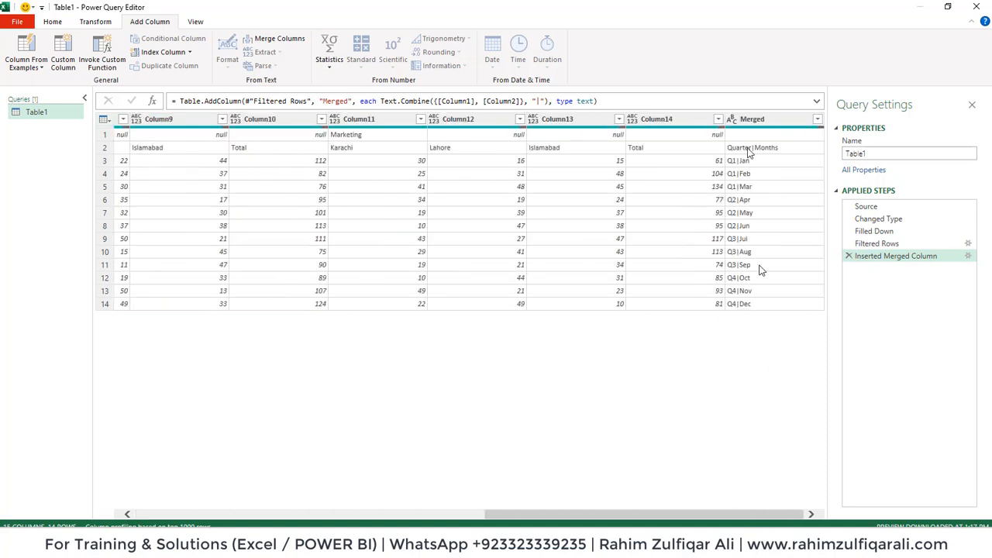
click(744, 120)
right_click(745, 120)
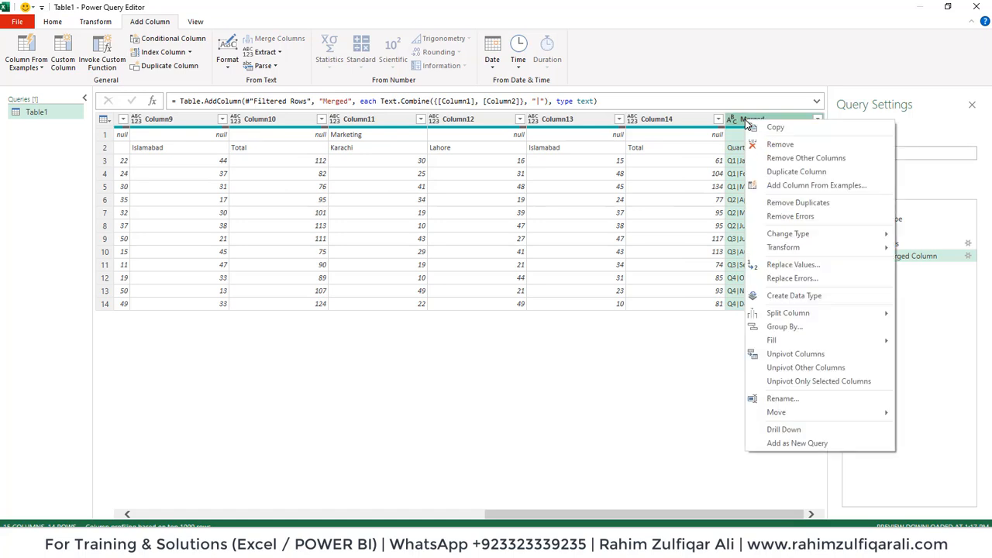
mouse_move(786, 413)
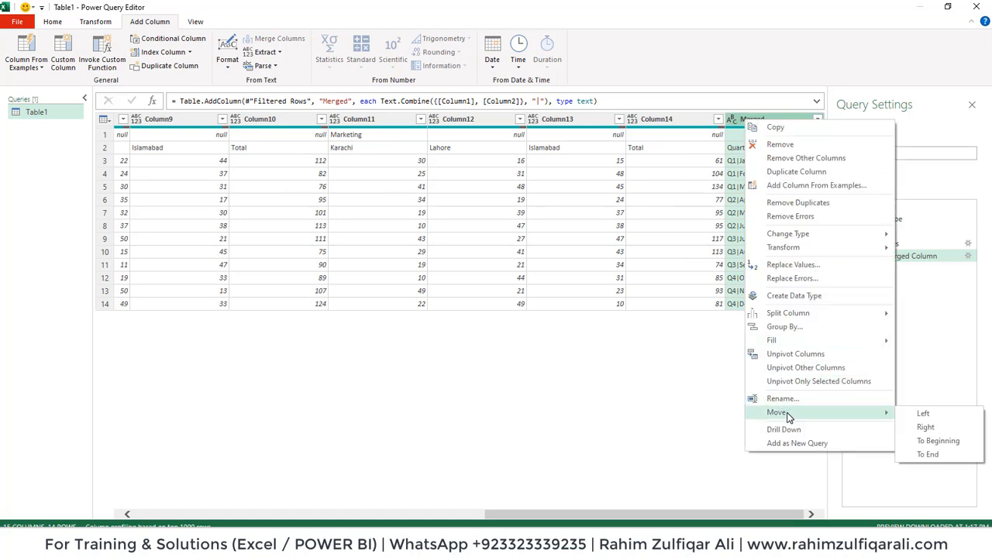
click(922, 440)
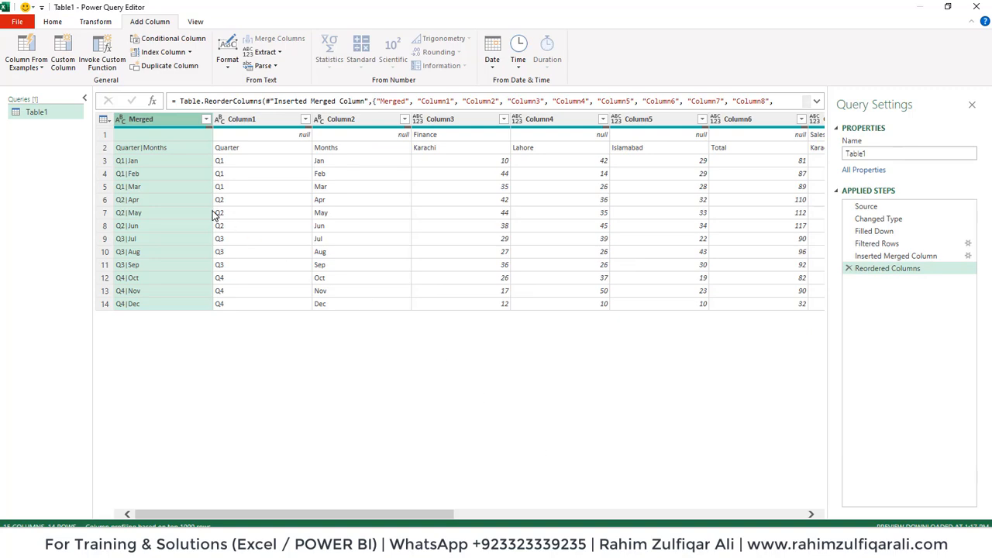
Step: Remove the original Column1 and Column2, keeping the Merged column
click(259, 119)
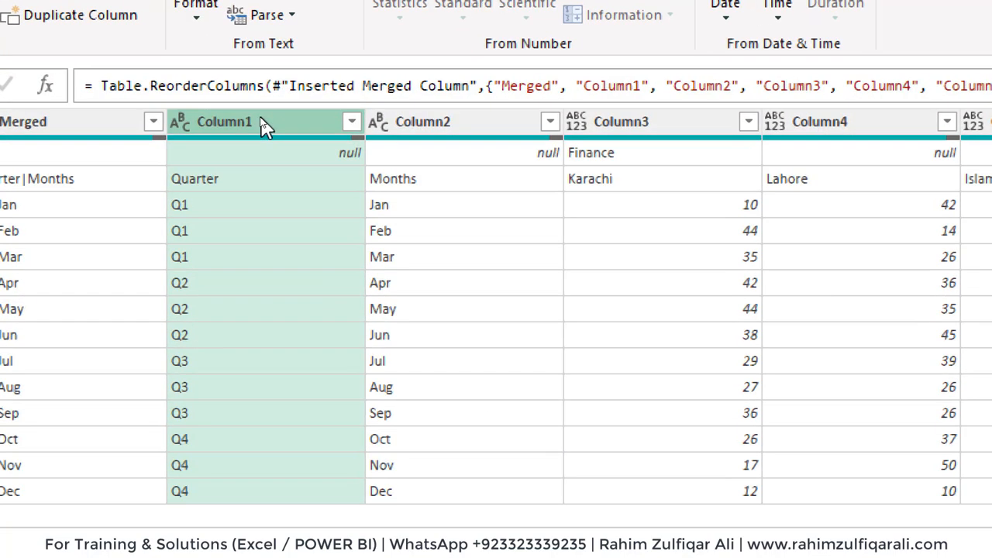
key(shift+Right)
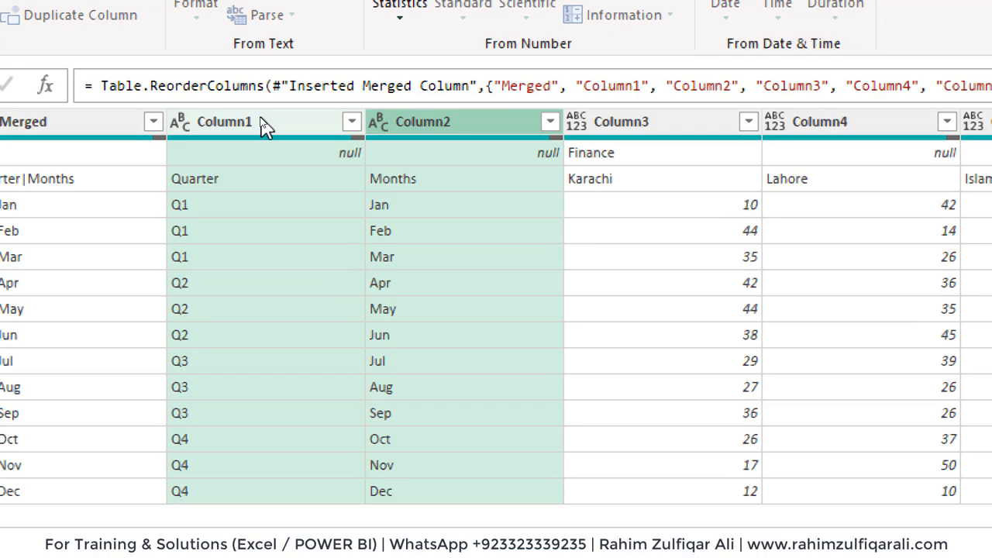
right_click(263, 126)
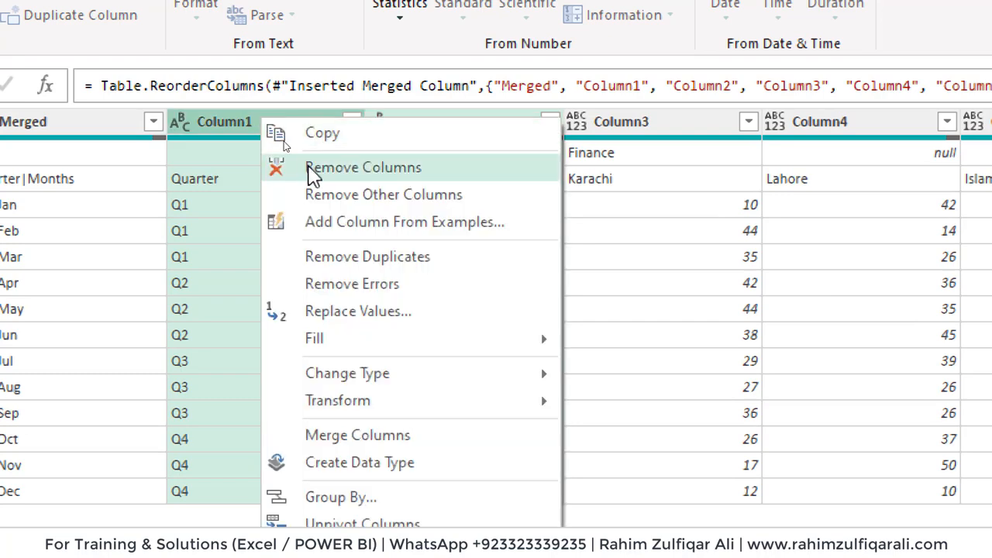
click(309, 167)
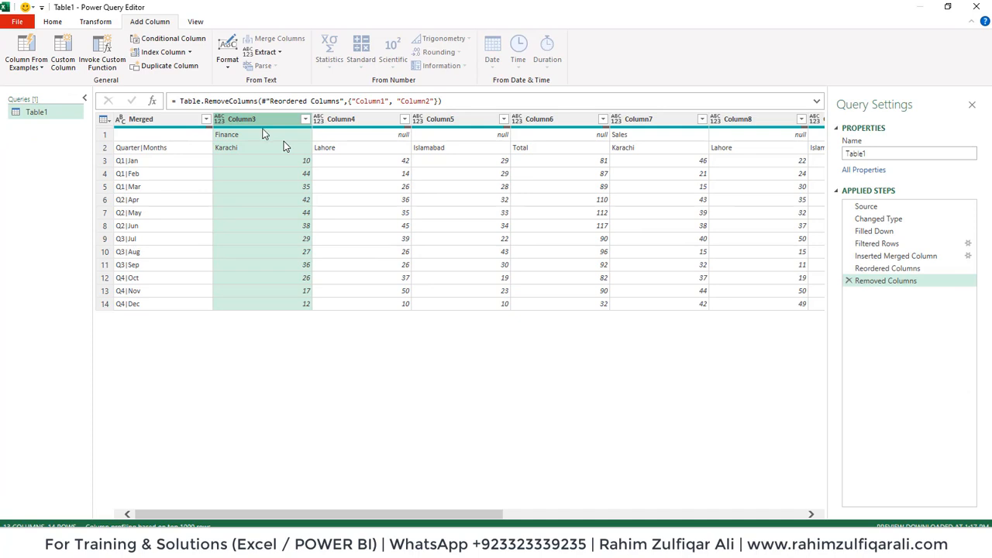
Step: Transpose the table and fill the department names in Column1 down over the null cells
click(146, 136)
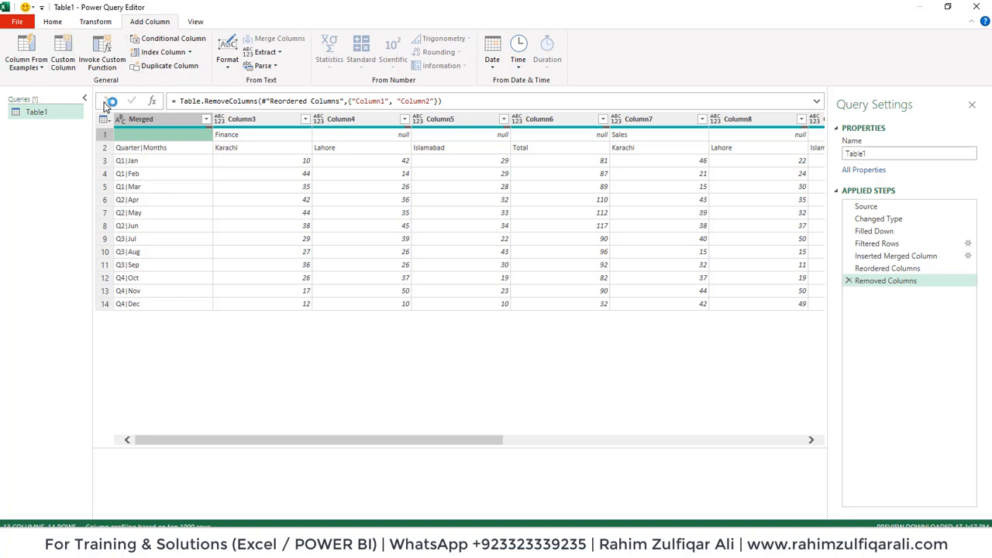
click(92, 24)
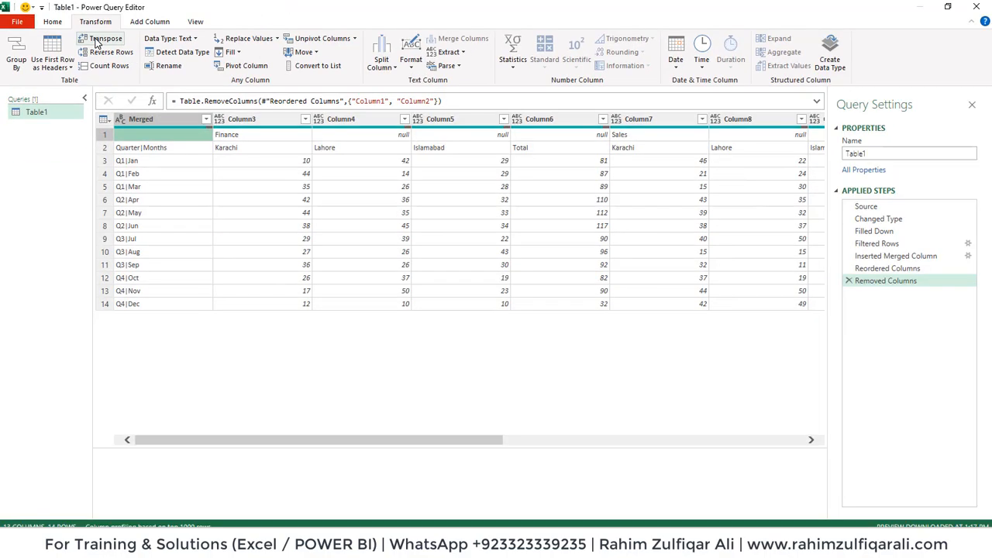
click(99, 39)
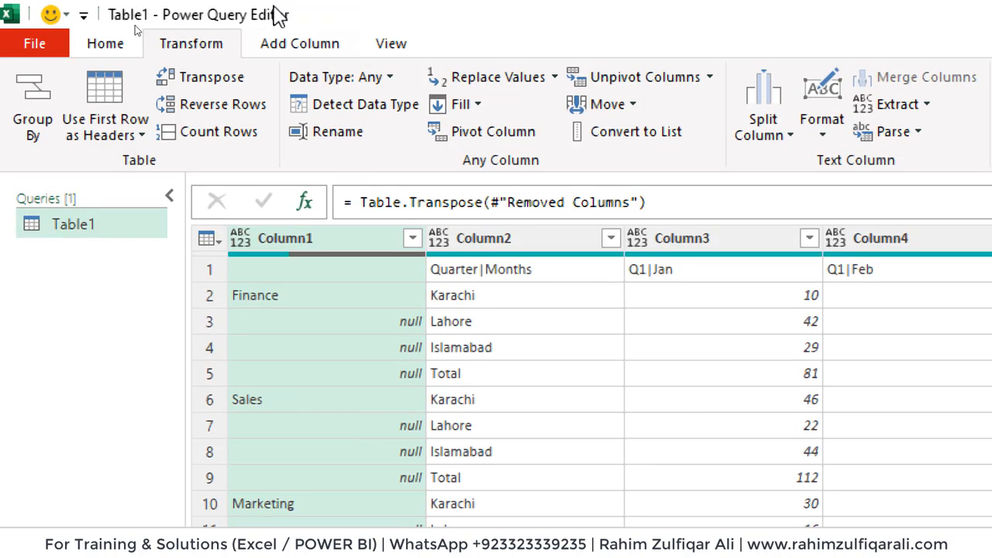
click(479, 103)
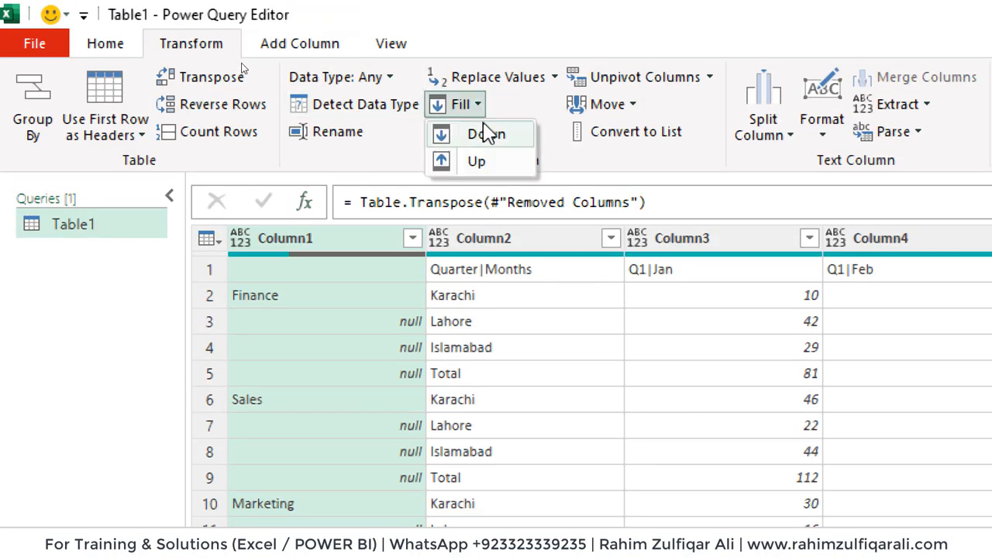
click(486, 136)
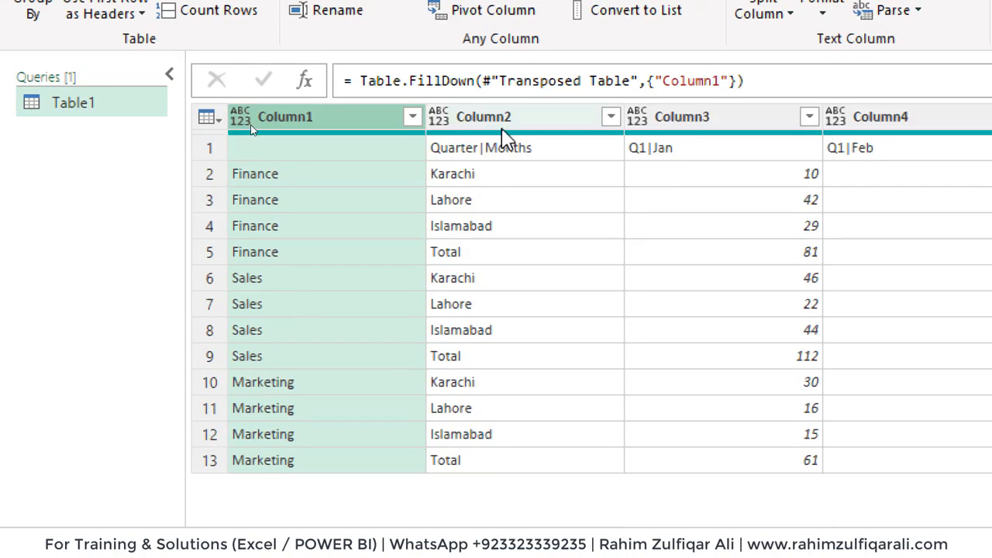
Step: Filter Column2 of the transposed table to exclude the Total rows
click(501, 129)
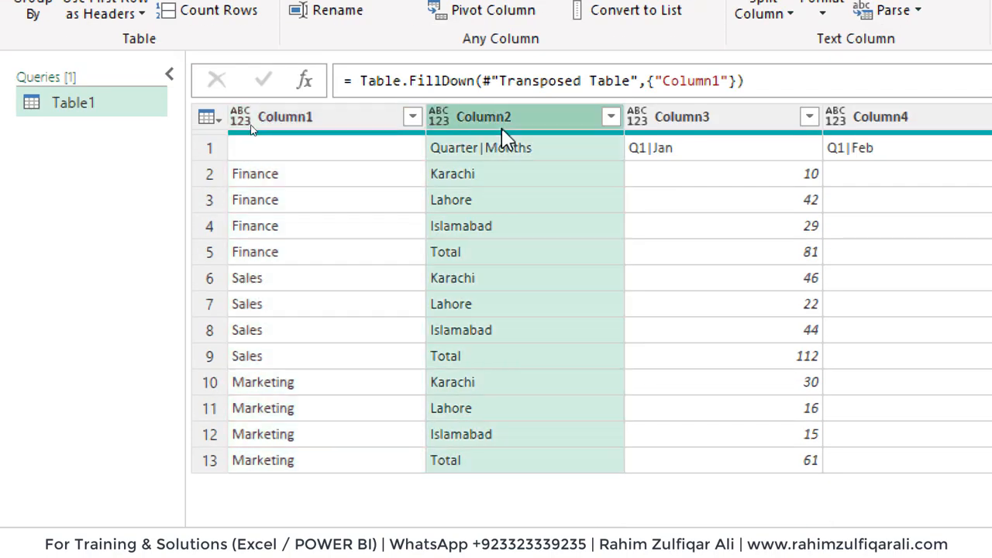
click(611, 118)
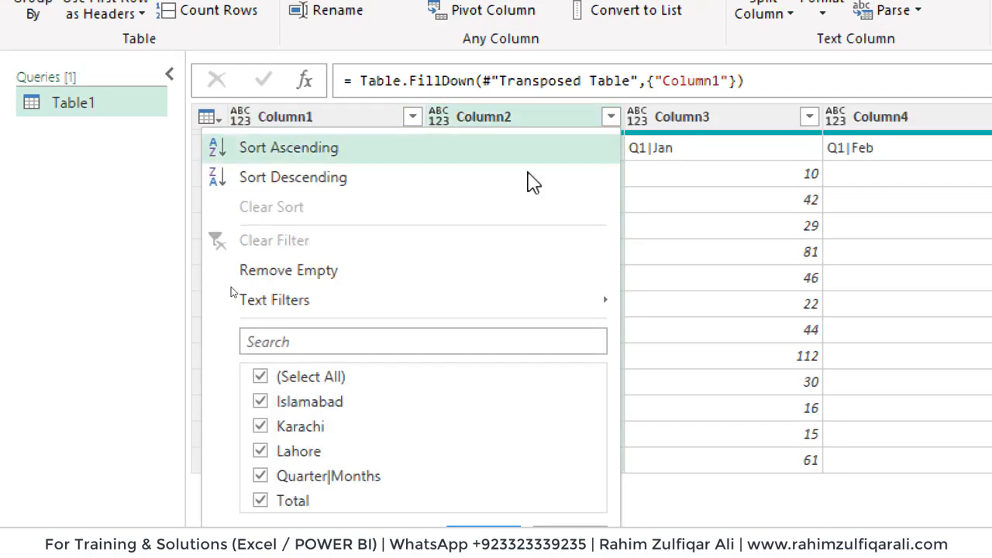
click(259, 345)
click(483, 381)
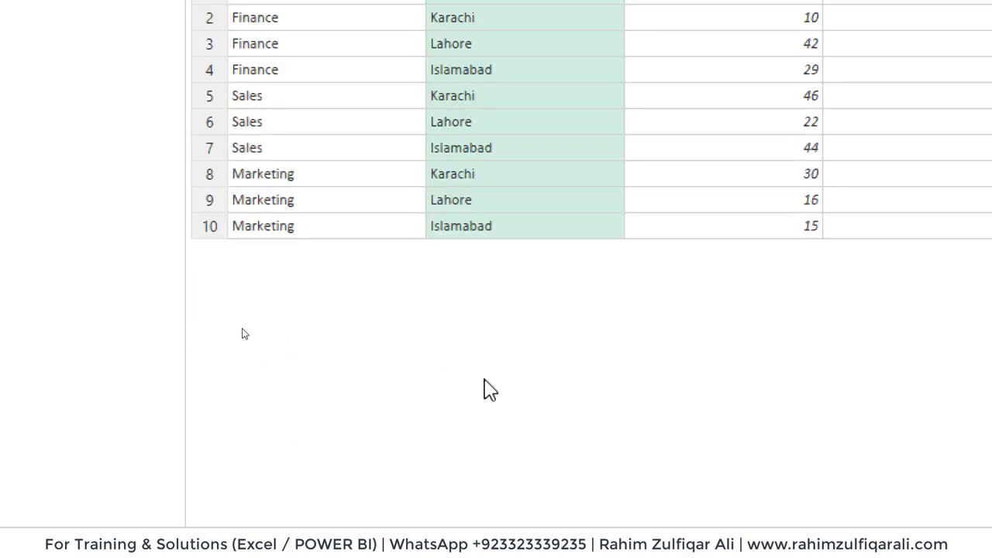
Step: Promote the first row, with the Quarter|Months and Q1|Jan labels, to column headers
click(318, 175)
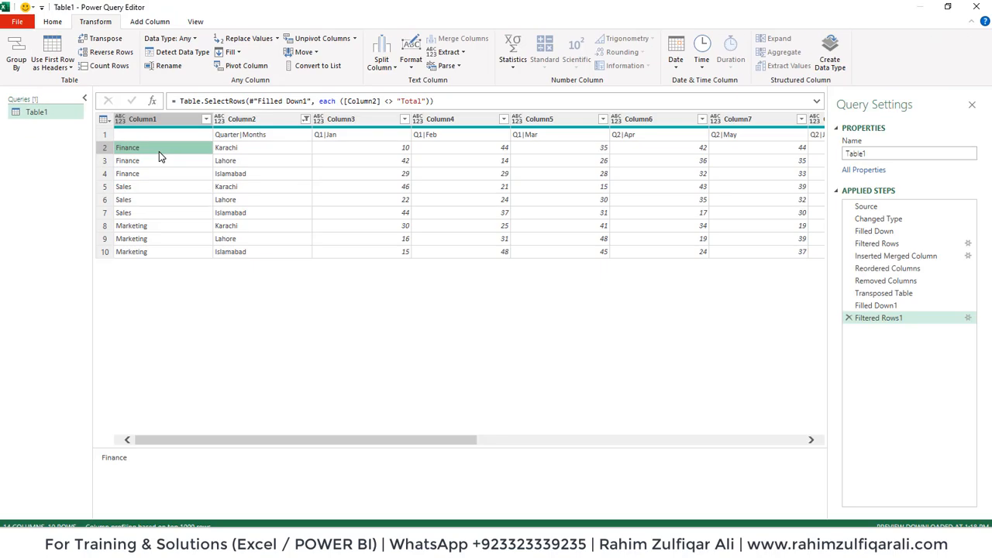
click(245, 136)
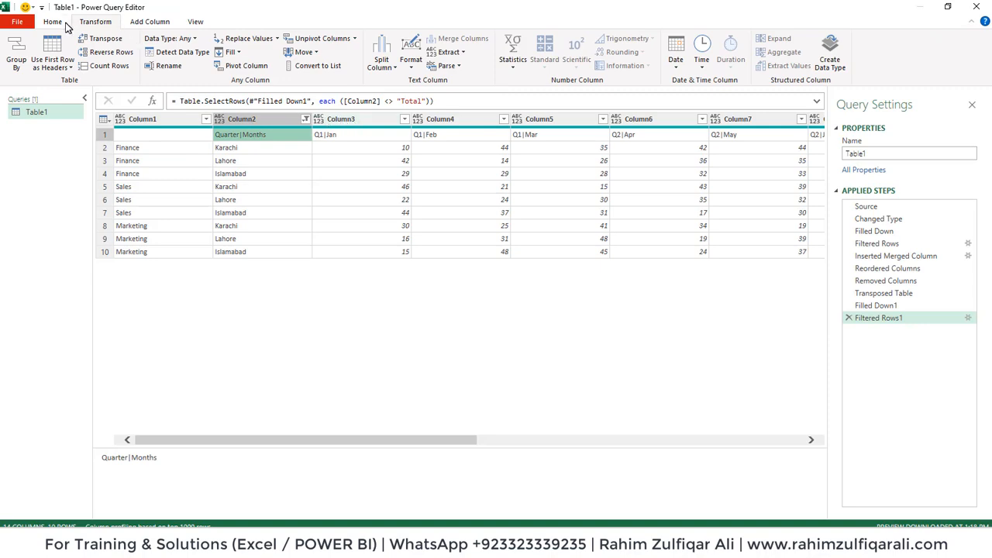
click(53, 22)
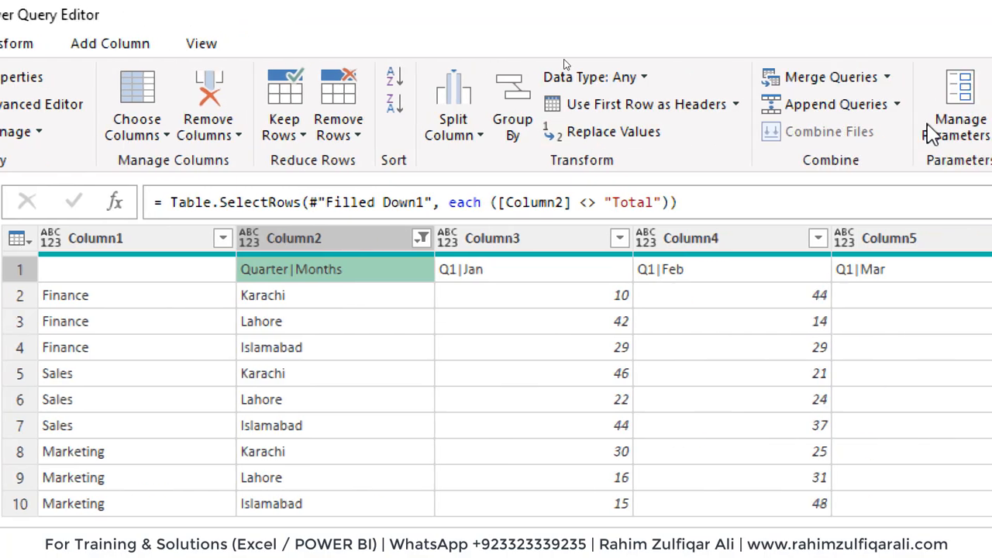
click(604, 111)
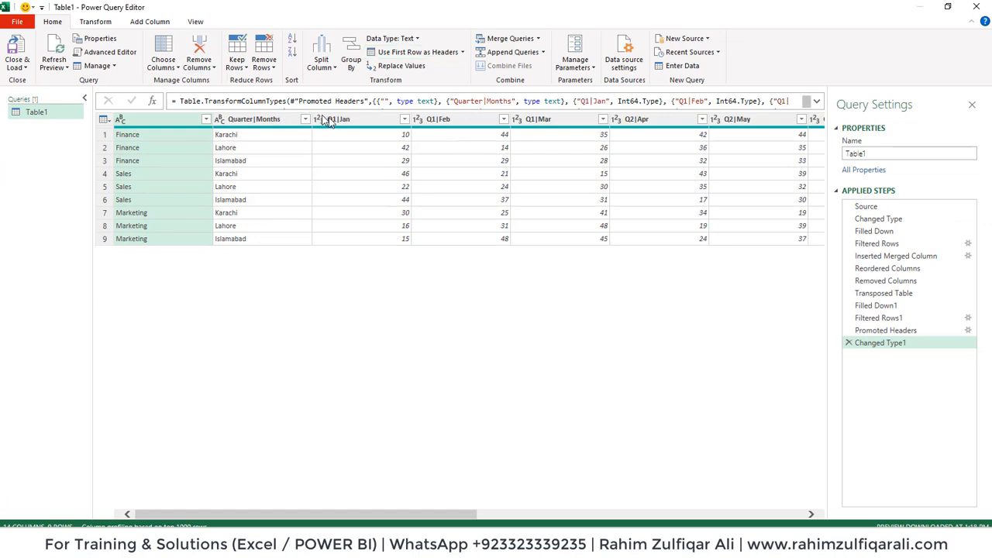
Step: Unpivot all the quarter and month columns from Q1|Jan through Q4|Dec
click(353, 120)
key(shift+Right)
key(shift+Right)
key(shift+Right)
key(shift+Right)
key(shift+Right)
key(shift+Right)
key(shift+Right)
key(shift+Right)
key(shift+Right)
key(shift+Right)
key(shift+Right)
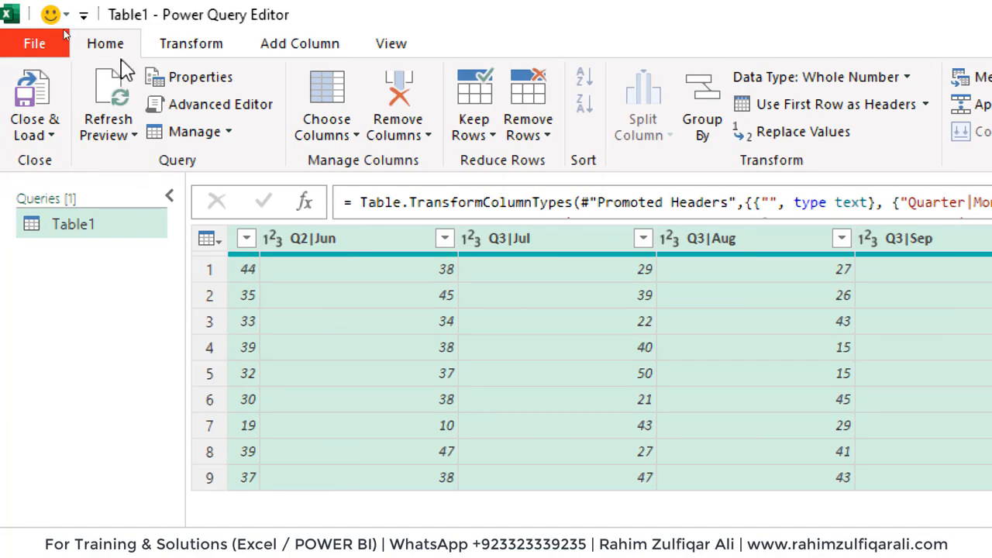
click(185, 48)
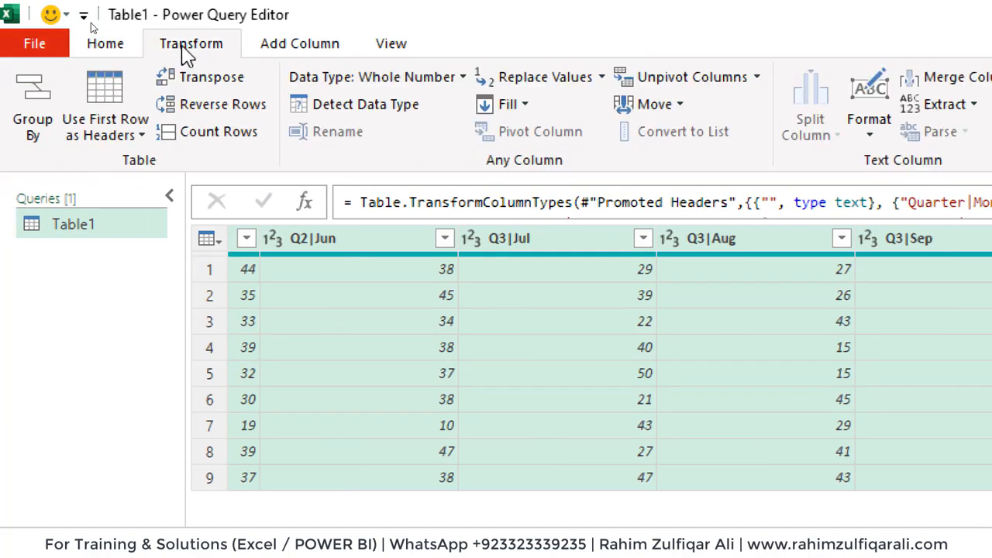
click(720, 77)
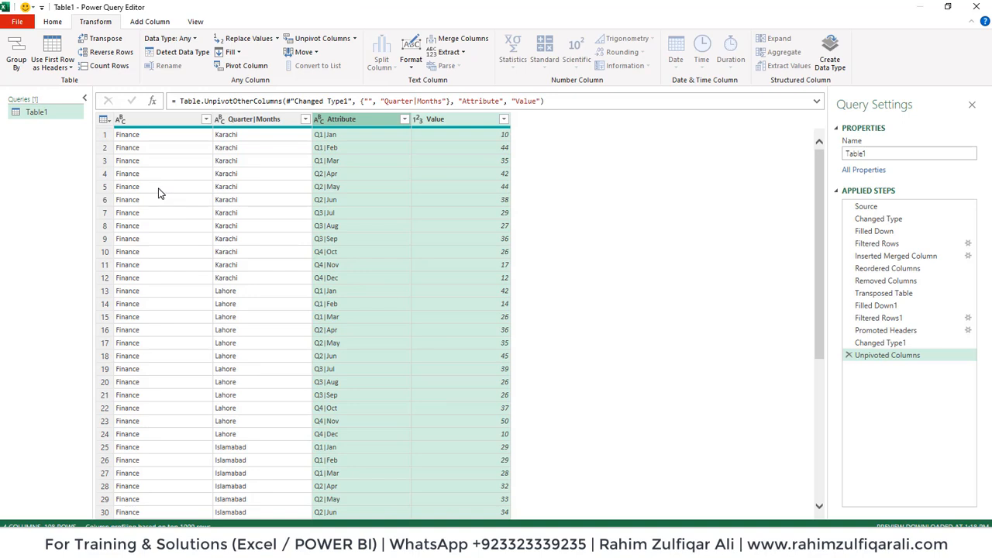
Step: Rename the unnamed department column as Functions and the Quarter|Months column as Locations
click(158, 192)
click(155, 122)
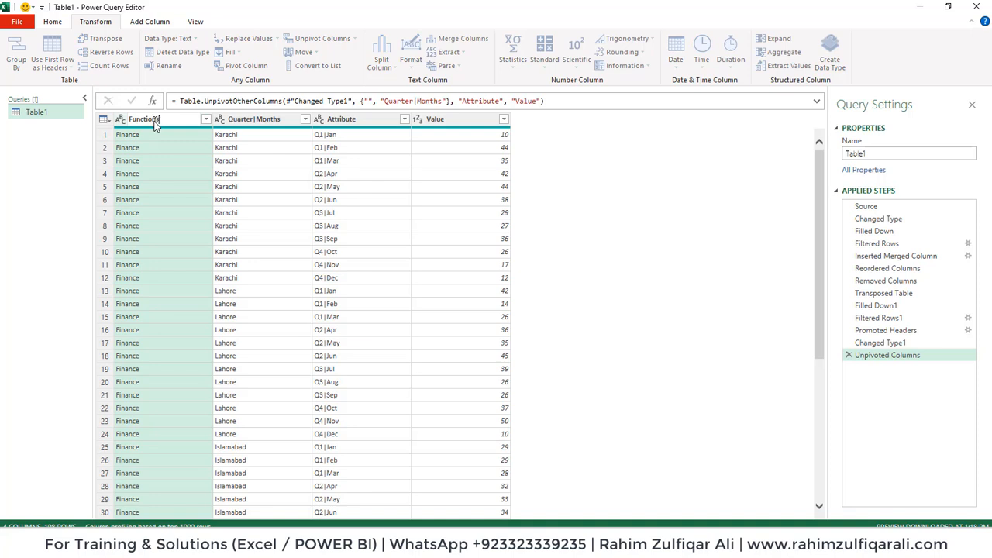
text(Functions)
key(Return)
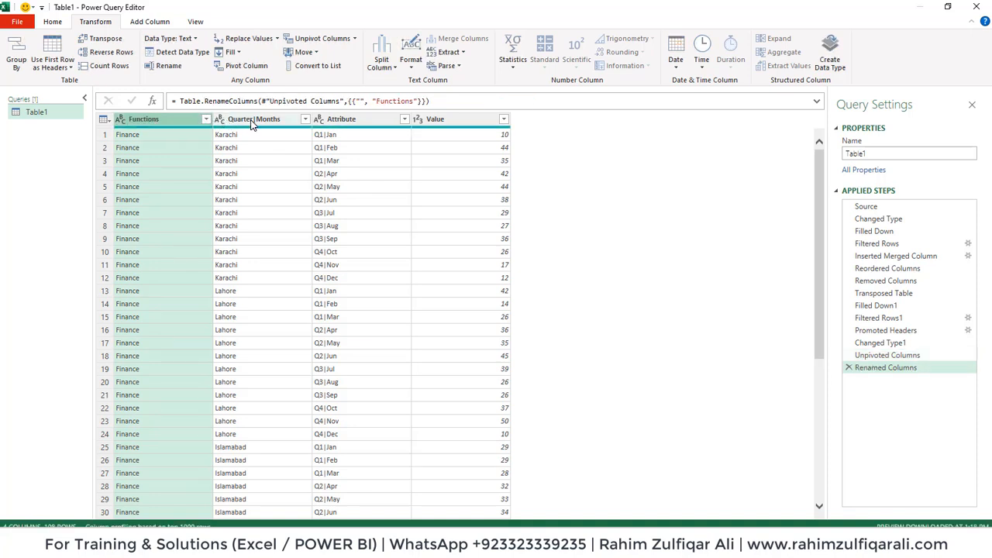
double_click(250, 121)
text(Lo)
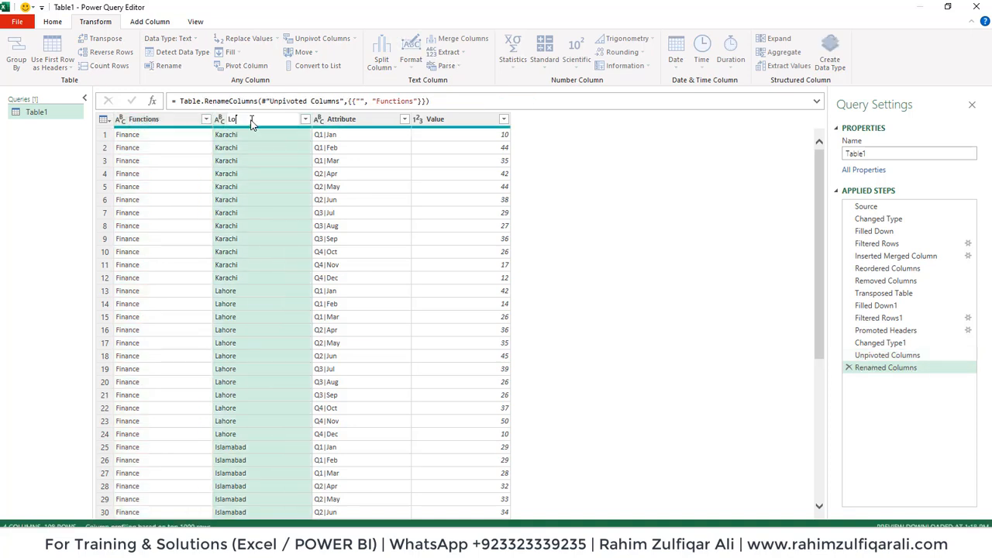
text(cations)
key(Return)
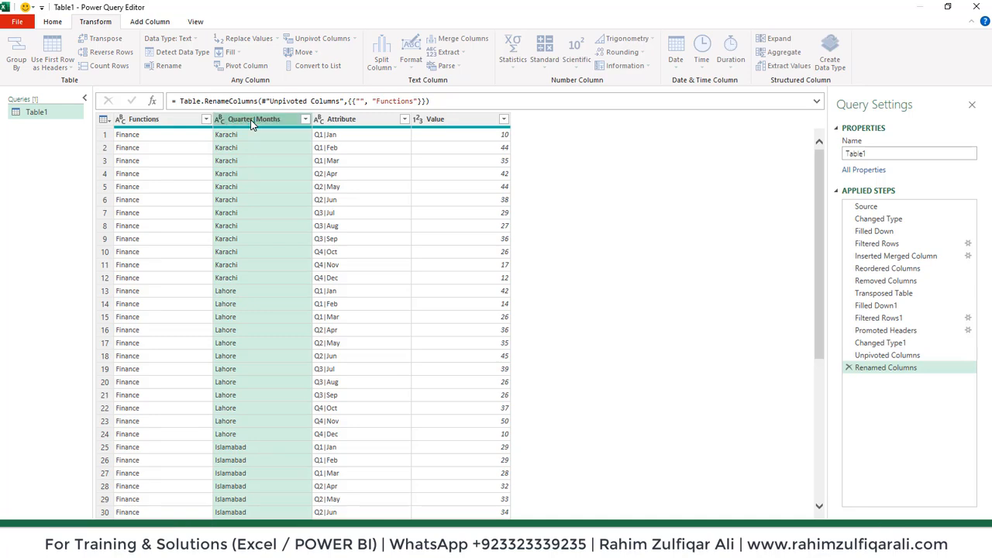
Step: Split the Attribute column by the "|" delimiter into separate quarter and month columns
click(346, 121)
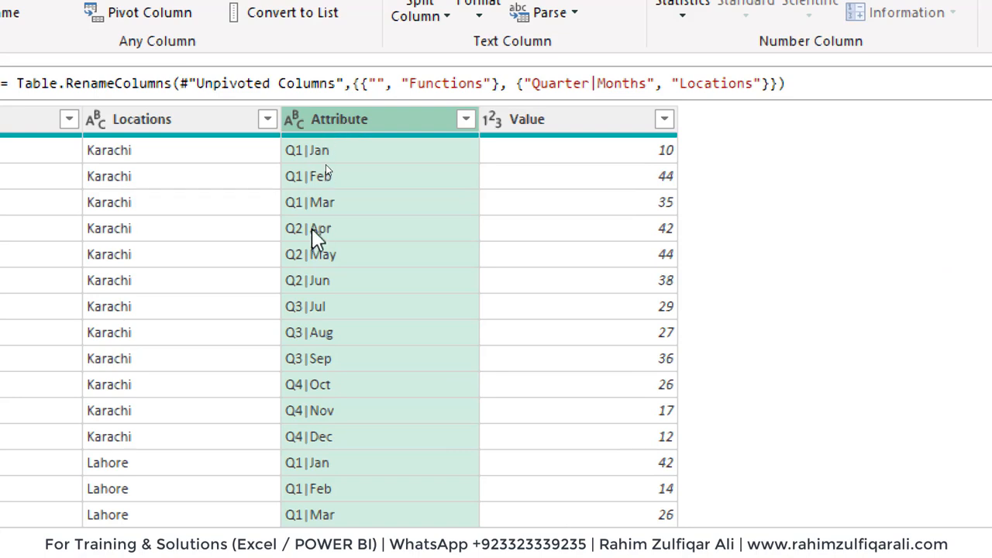
right_click(336, 121)
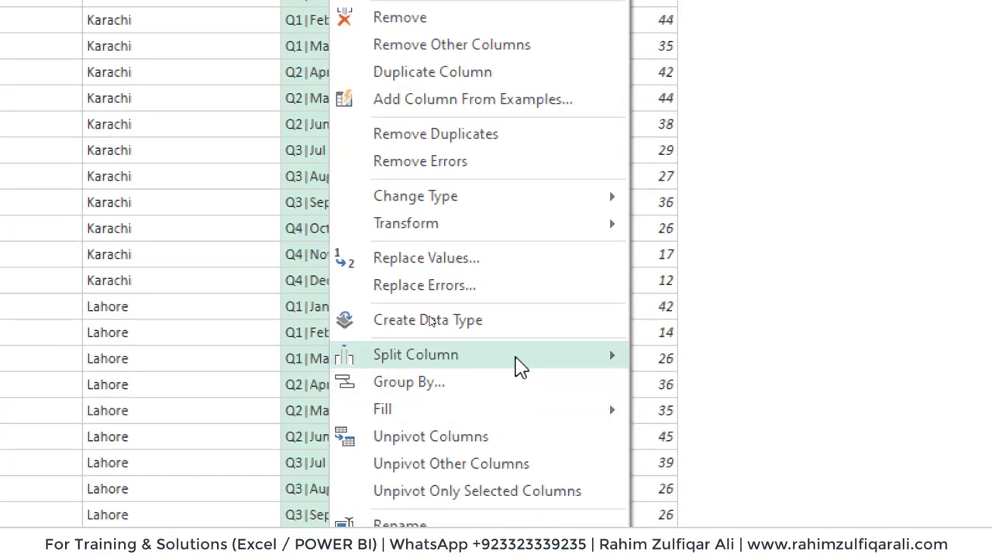
mouse_move(514, 365)
click(659, 363)
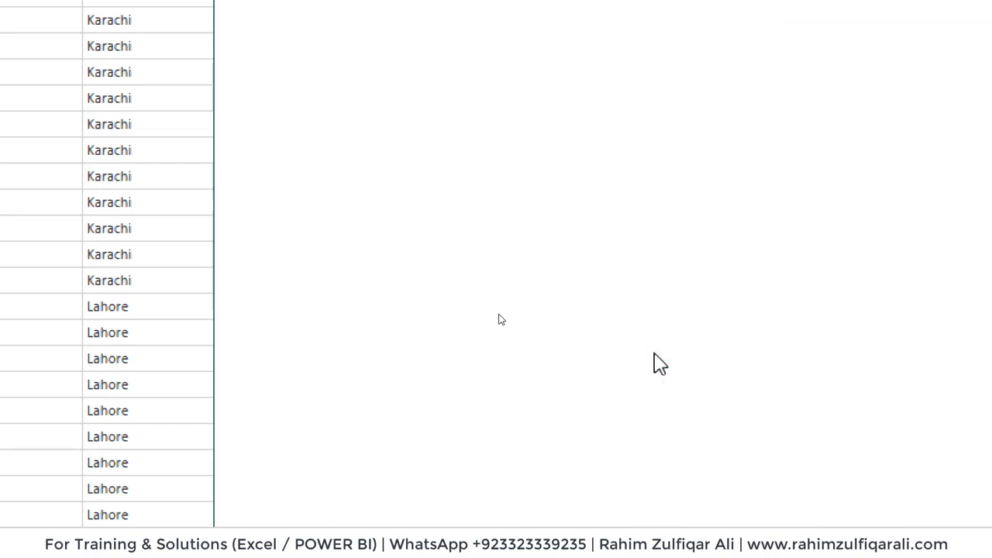
Step: Rename the Attribute.1 column as Quarter and the Attribute.2 column as Months
double_click(527, 194)
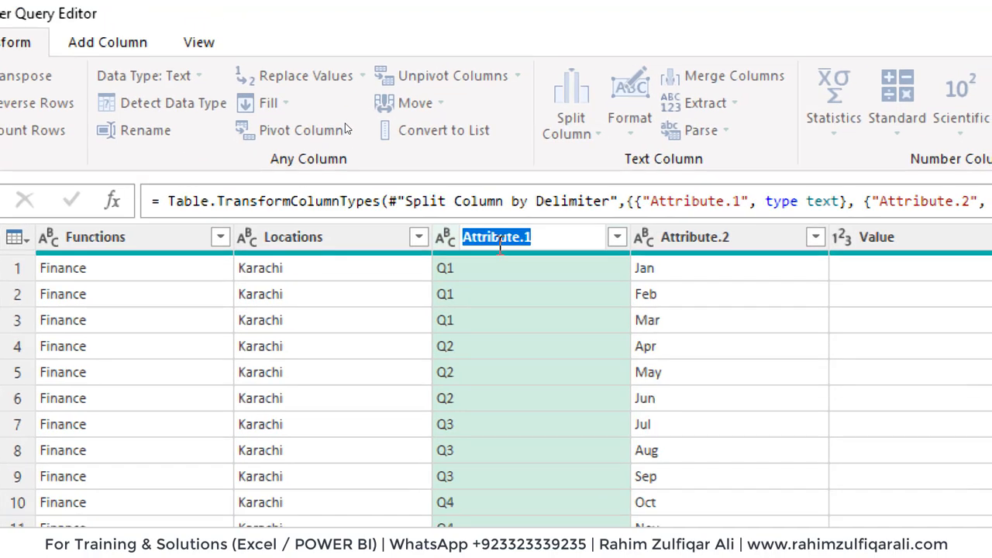
text(Quarter)
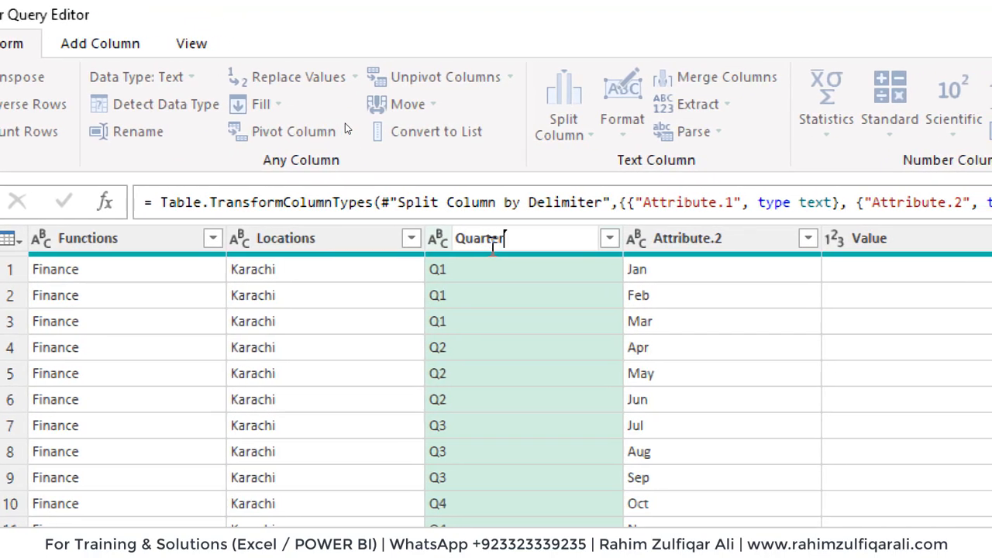
key(Return)
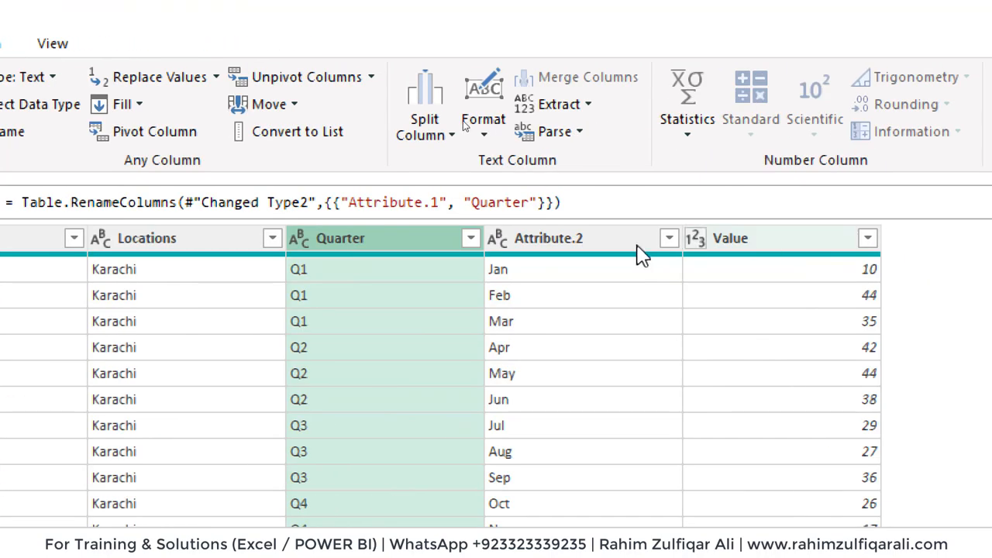
double_click(574, 238)
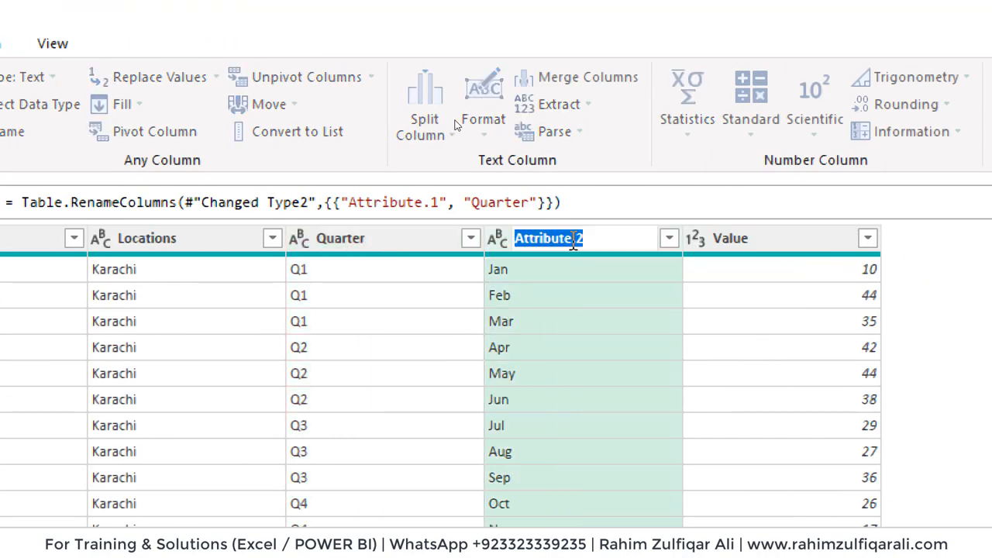
text(Months)
key(Return)
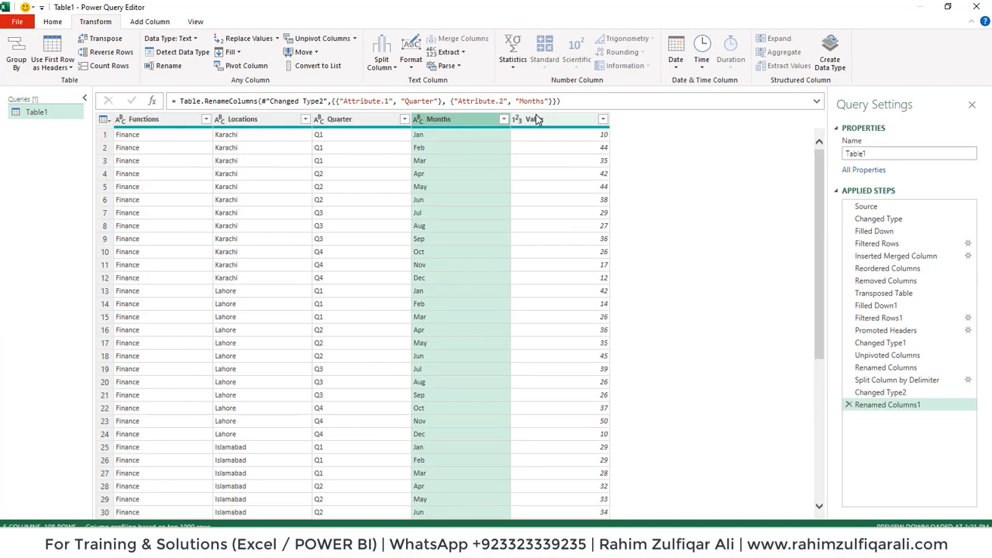
Step: Rename the Value column as Amounts
double_click(534, 119)
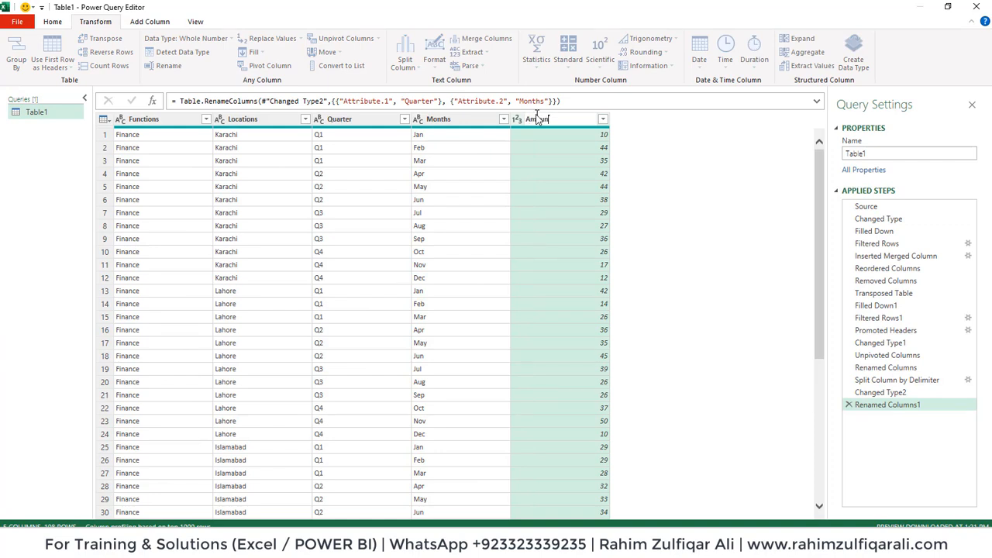
text(Amounts)
key(Return)
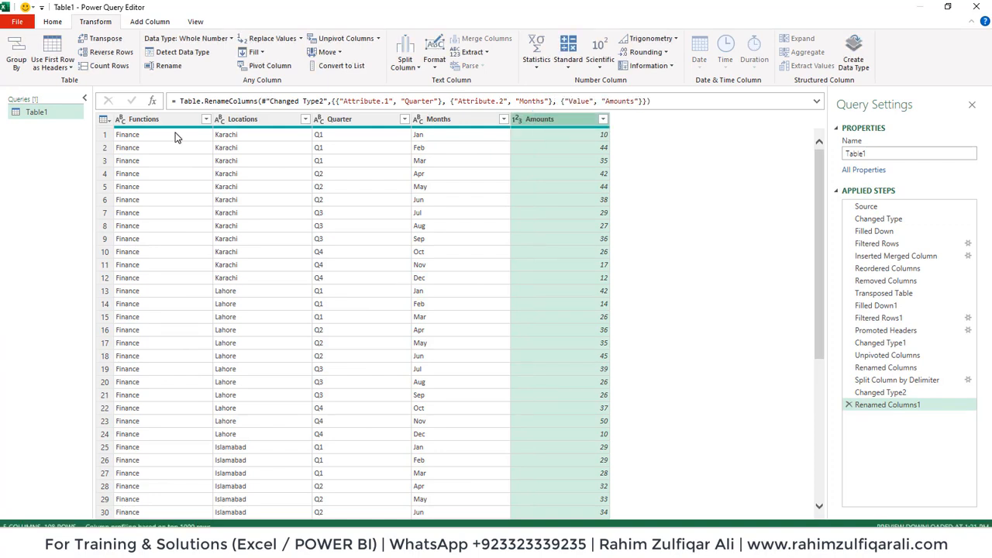
Step: Close the query editor and load the transformed query into the workbook
click(52, 21)
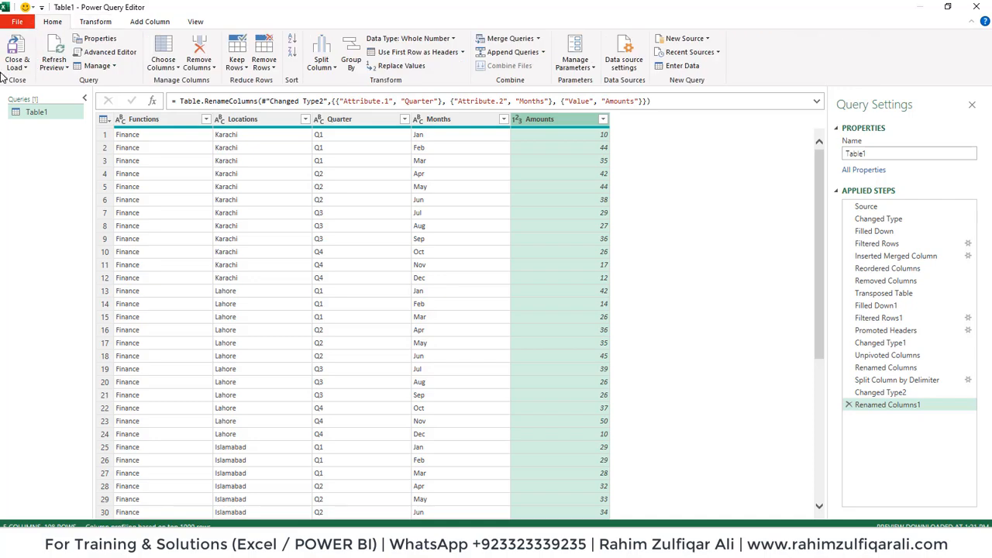
click(17, 68)
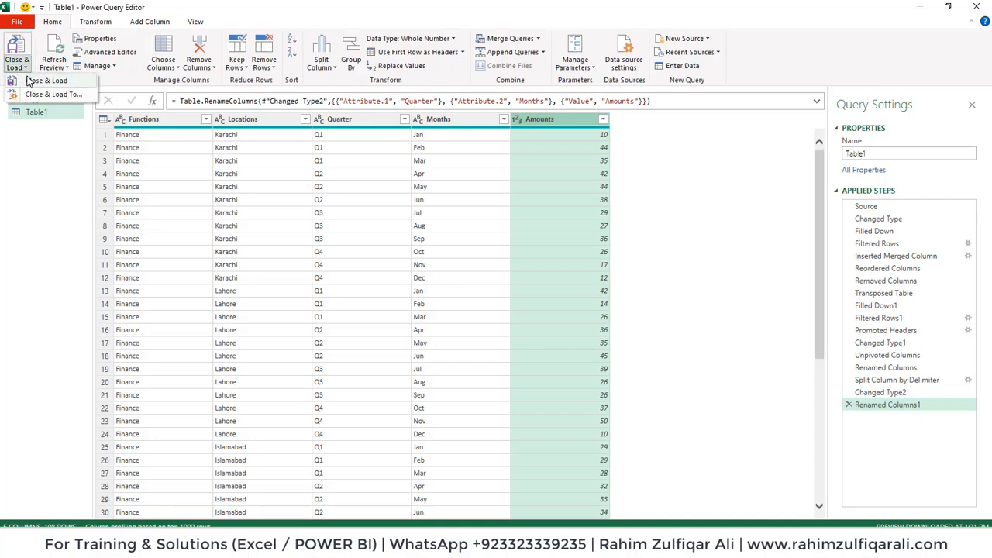
click(47, 80)
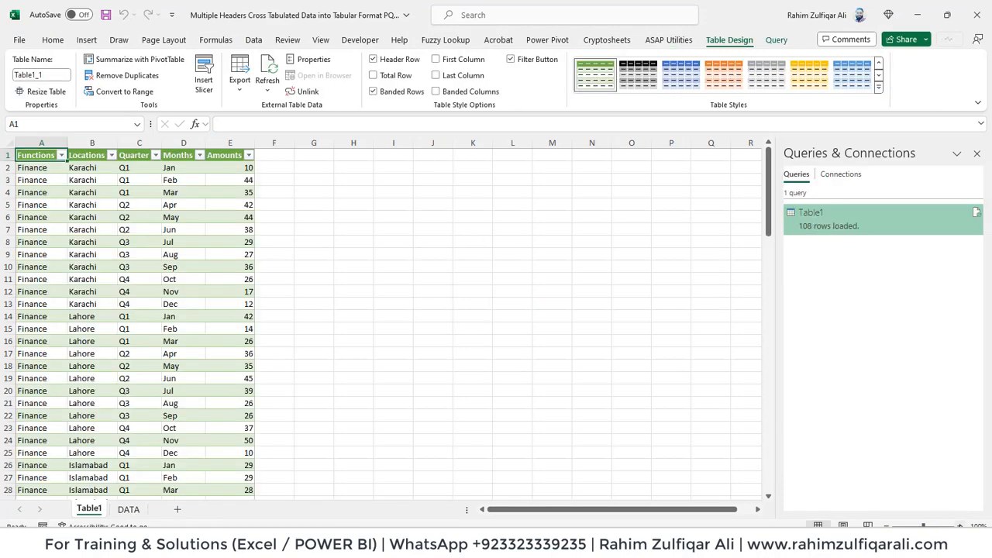
Step: Examine the loaded table at a larger scale, checking the Locations column from first to last row
click(959, 526)
click(959, 525)
click(959, 526)
click(959, 525)
click(959, 526)
click(959, 525)
click(959, 525)
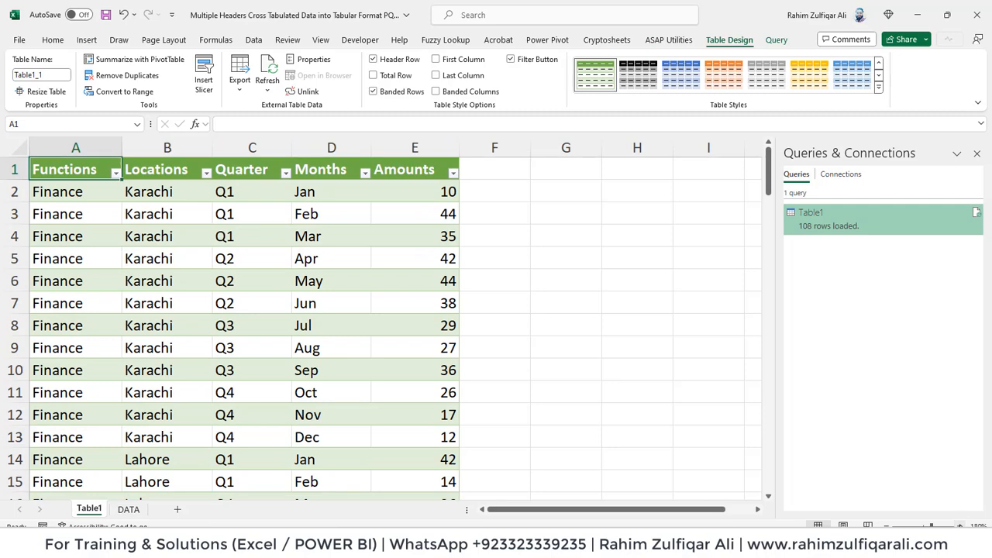
click(960, 526)
click(379, 366)
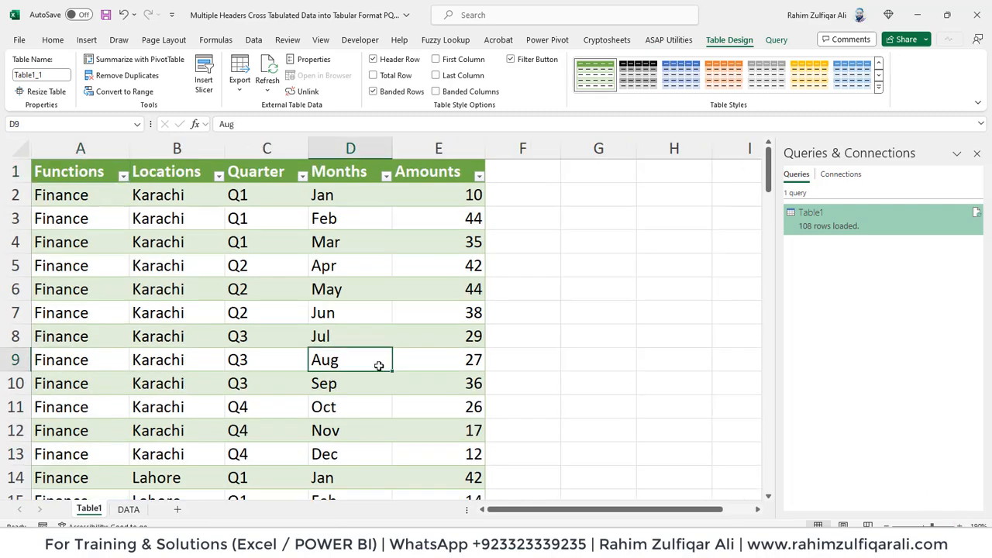
key(Left)
key(Left)
key(Down)
key(ctrl+Down)
key(ctrl+Up)
key(Down)
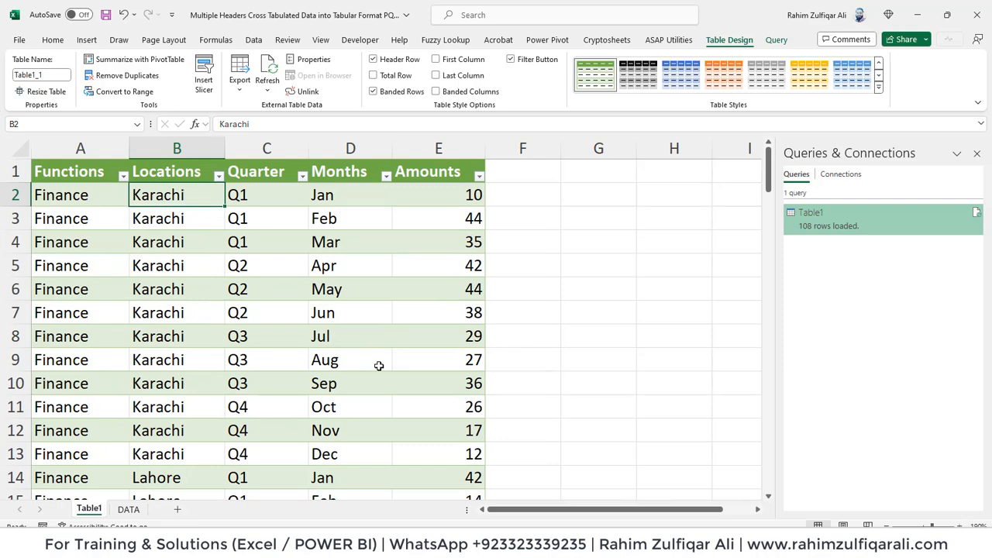
Step: Replace the Finance header in cell C2 of the DATA sheet with Human Resources
key(ctrl+Page_Down)
key(Up)
key(Up)
key(Up)
key(Up)
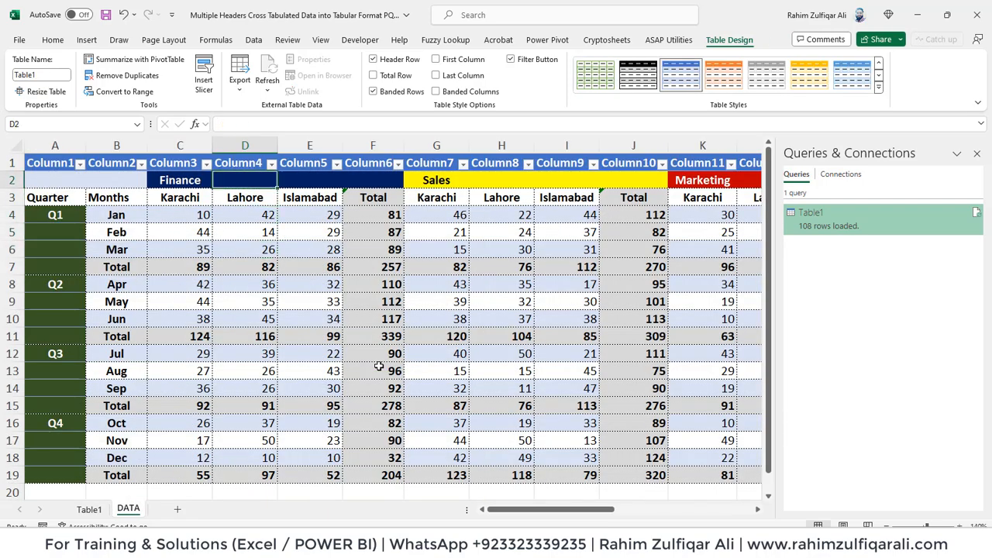
key(Left)
text(Hu)
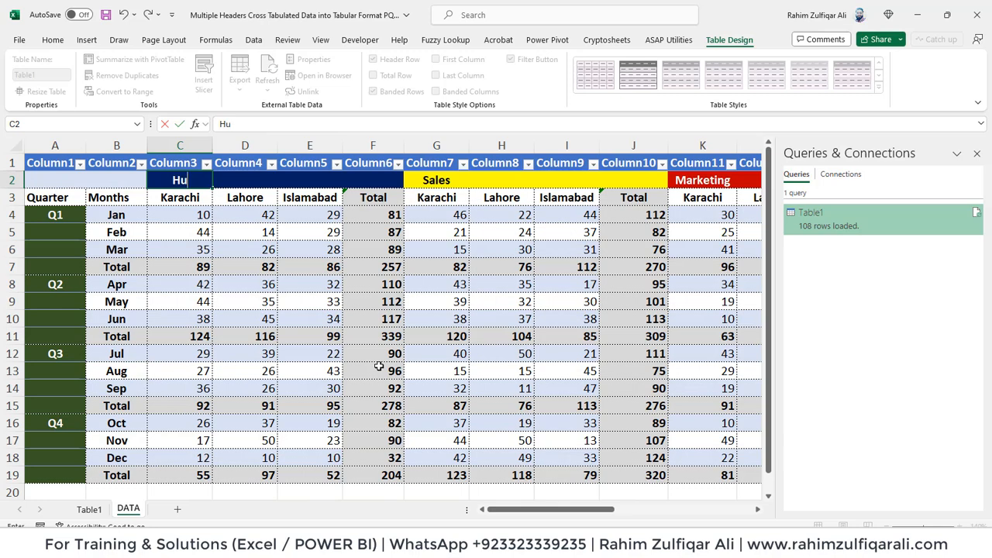
text(man Resources)
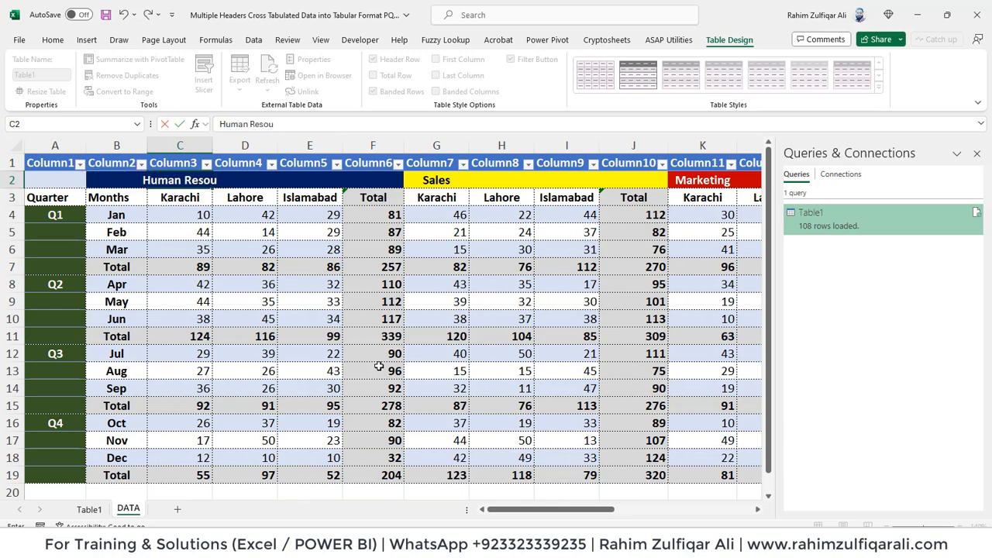
key(Return)
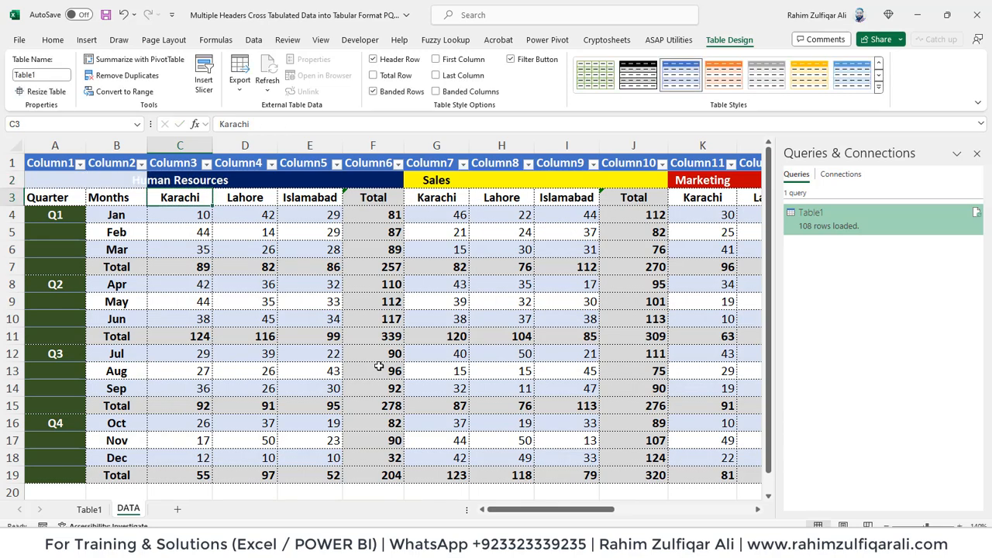
Step: Change the city header in cell D3 to Faisalabad and refresh the output table on the Table1 sheet
key(Right)
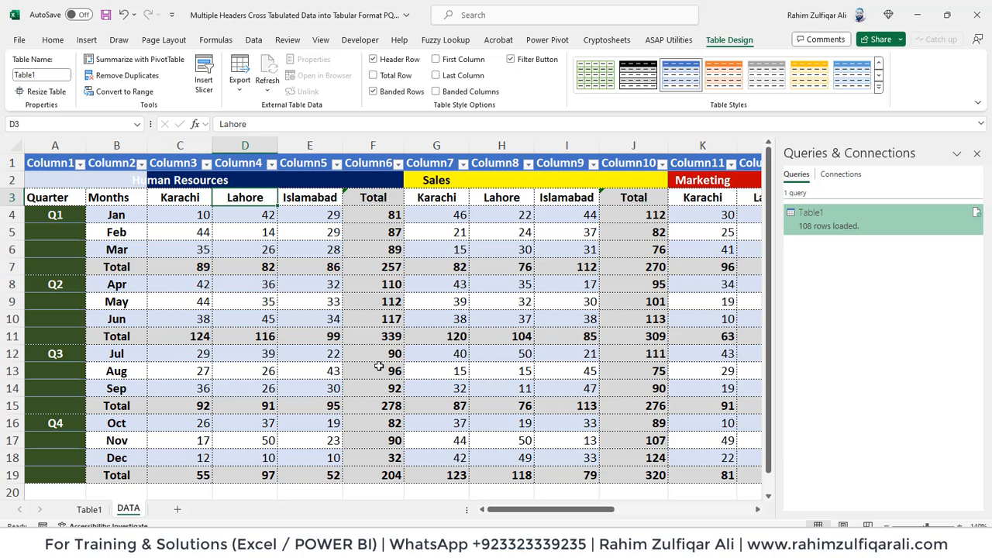
text(F)
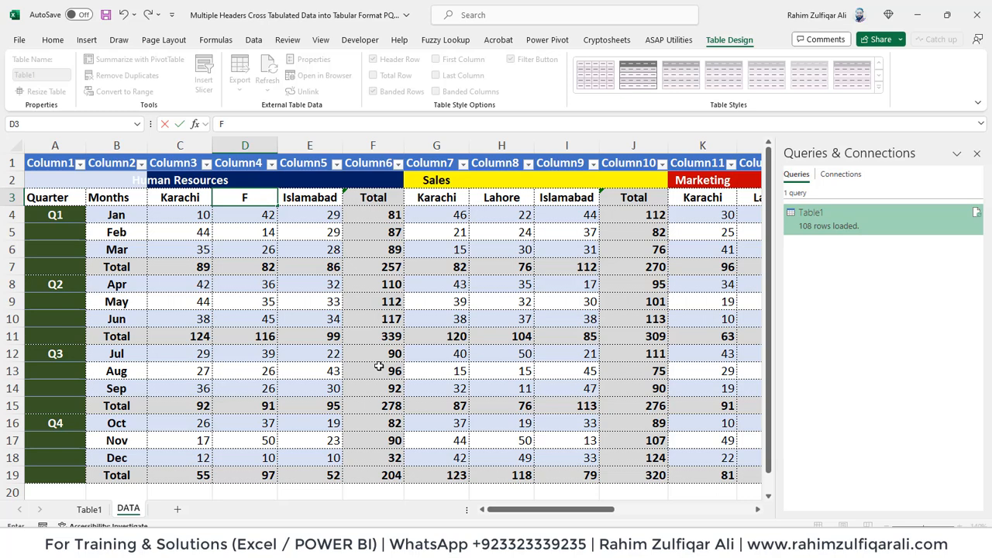
text(aisalabad)
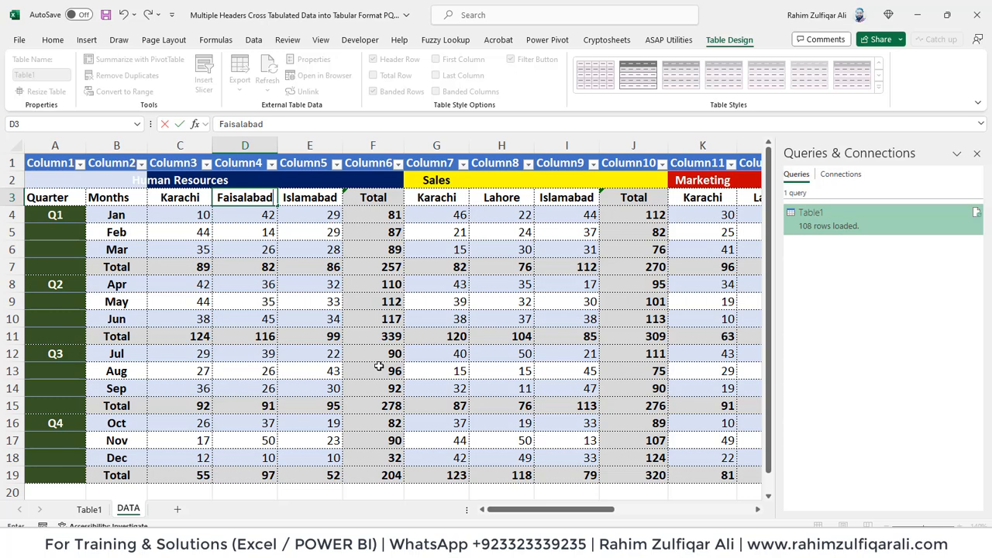
key(Return)
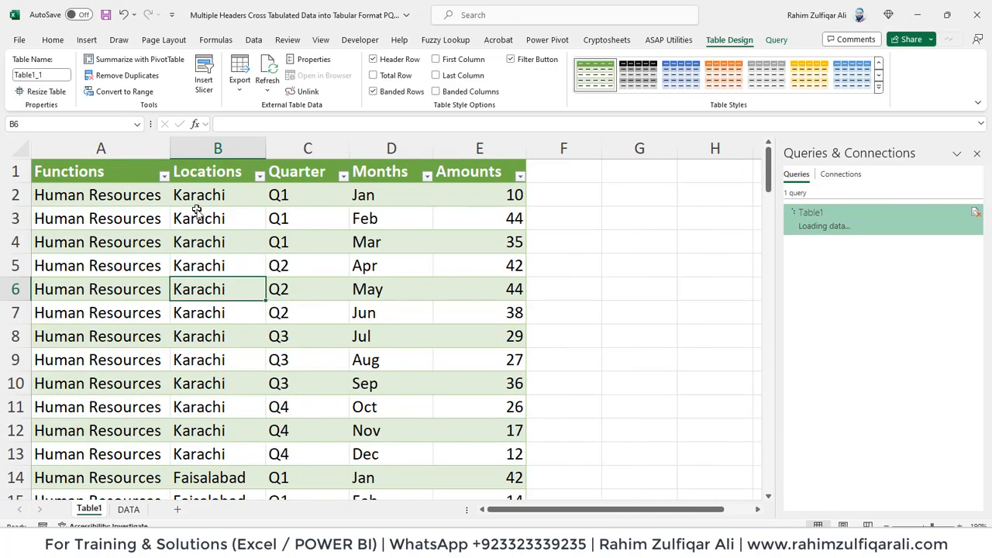
Step: Review the refreshed rows of the output table for the renamed department and city
key(Down)
key(Down)
key(Down)
key(Down)
key(Down)
key(Down)
key(Down)
key(Down)
key(Down)
key(Down)
key(Down)
key(Down)
key(Down)
key(Down)
key(Down)
key(Down)
key(Down)
key(Down)
key(Down)
key(Down)
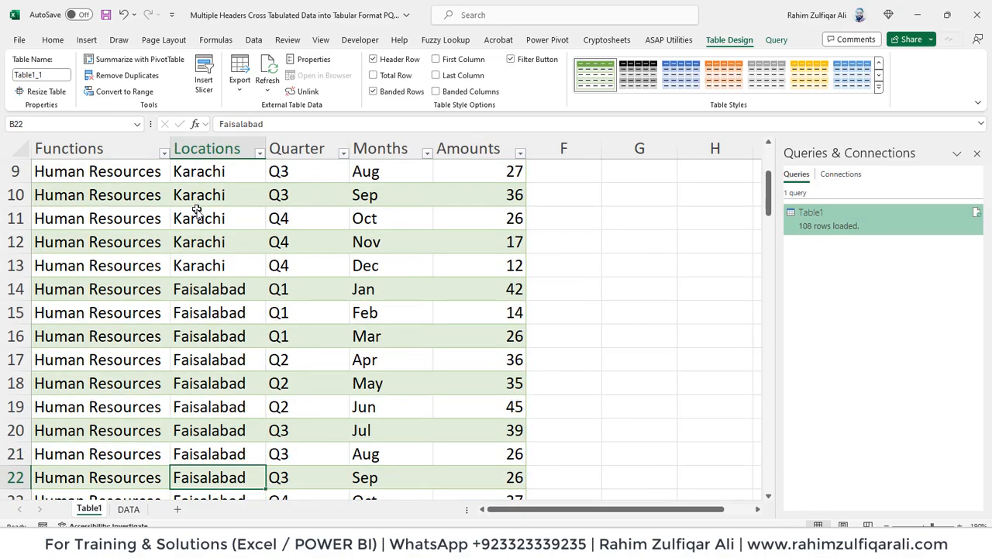
Step: Copy the separate Human Resources block in V1:Y19 of the DATA sheet
key(ctrl+Page_Down)
key(Up)
key(Up)
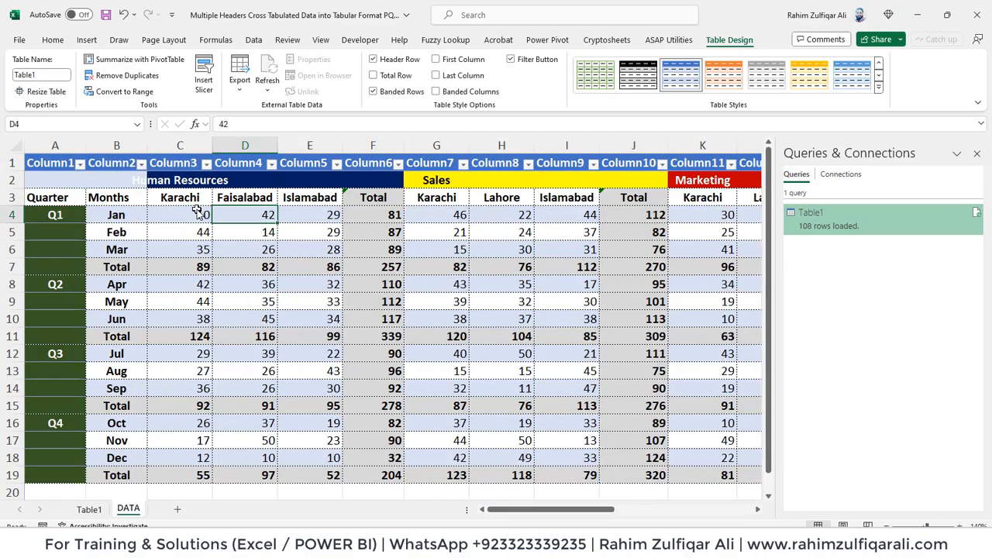
key(ctrl+Right)
key(Right)
key(Right)
key(Right)
key(Right)
key(Right)
key(Right)
key(Right)
key(Right)
key(Right)
key(Right)
key(Right)
key(Left)
key(Left)
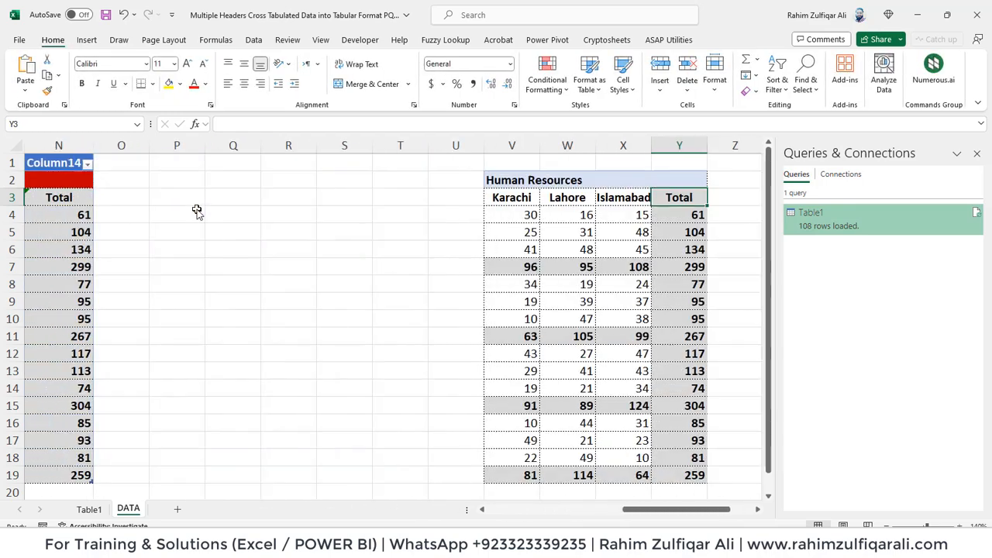
key(Up)
key(Up)
key(Left)
key(shift+Right)
key(shift+Right)
key(shift+Right)
key(shift+Down)
key(shift+Down)
key(shift+Down)
key(shift+Down)
key(shift+Down)
key(shift+Down)
key(shift+Down)
key(shift+Down)
key(shift+Down)
key(shift+Down)
key(shift+Down)
key(shift+Down)
key(shift+Down)
key(shift+Down)
key(shift+Down)
key(shift+Down)
key(shift+Down)
key(shift+Down)
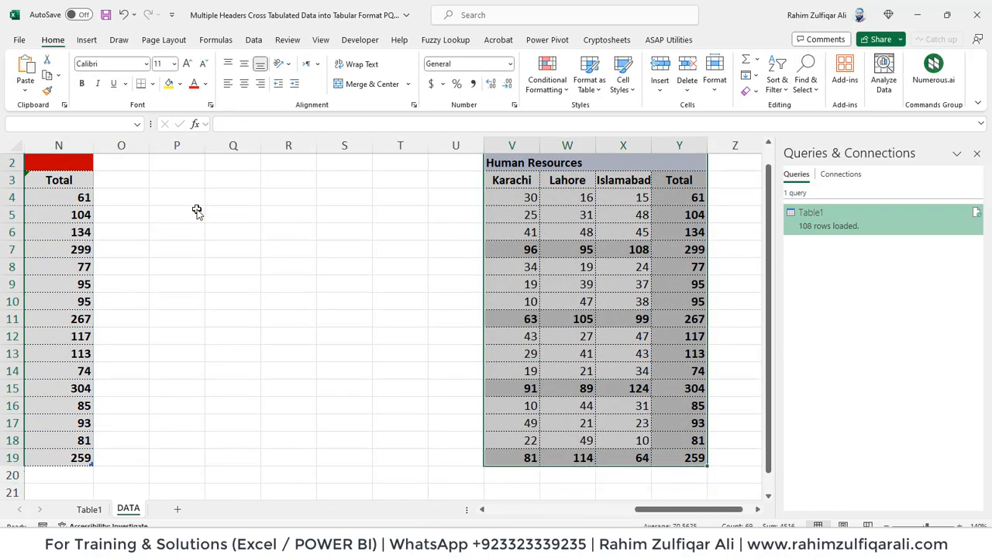
key(ctrl+c)
Step: Paste the copied block at cell O1, directly beside the last column of the source table
key(Left)
key(Left)
key(Left)
key(Left)
key(Left)
key(Left)
key(Left)
key(Left)
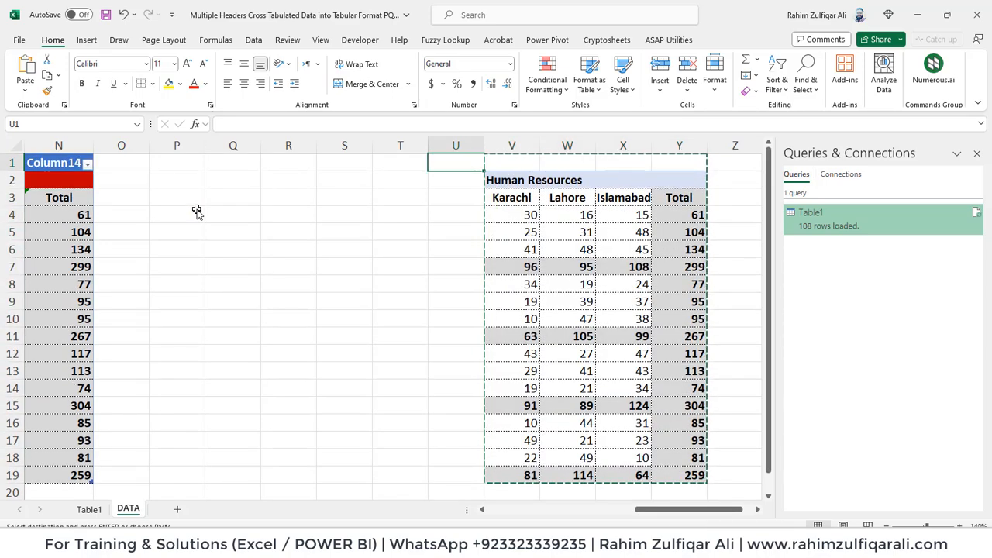
key(Right)
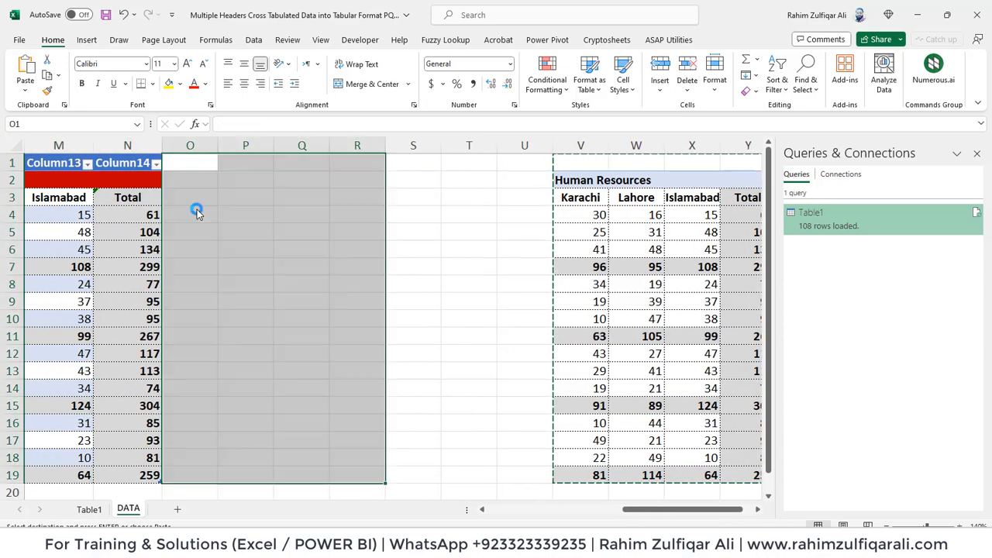
key(ctrl+v)
key(Left)
Step: Check the last rows of the output table on the Table1 sheet and refresh it
key(ctrl+Page_Up)
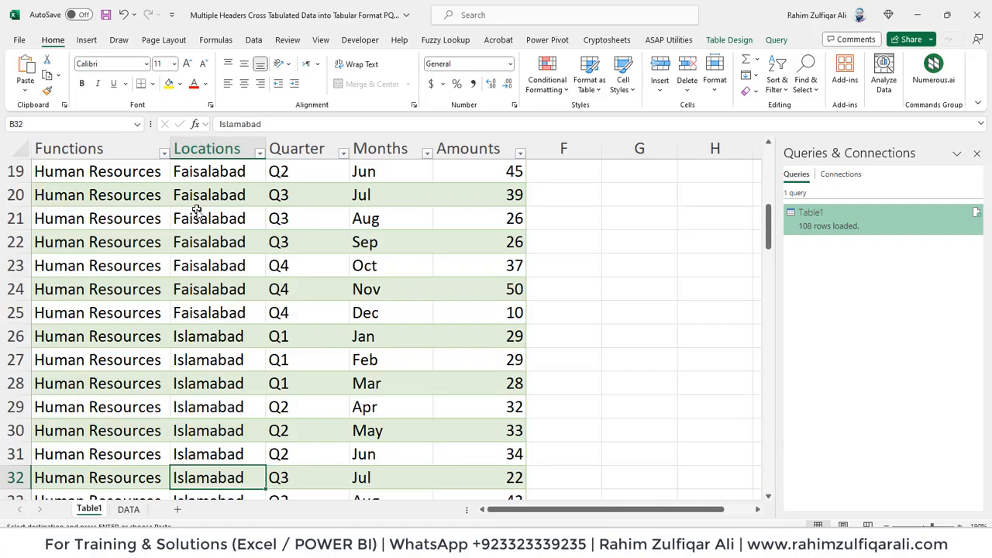
key(Down)
key(ctrl+Down)
key(Down)
key(Down)
key(Down)
key(Down)
key(Up)
key(Up)
key(Up)
key(Up)
key(Up)
key(Up)
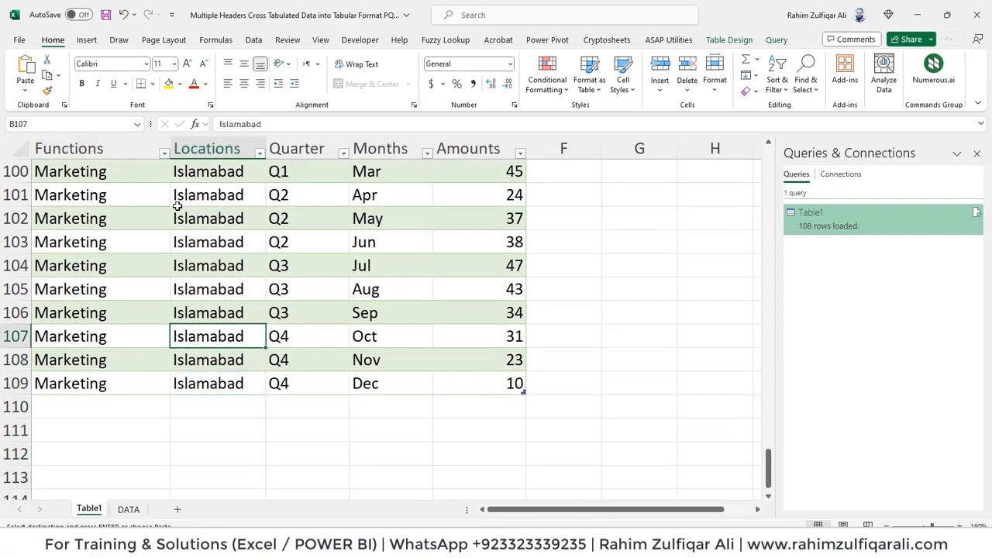
right_click(208, 246)
click(239, 220)
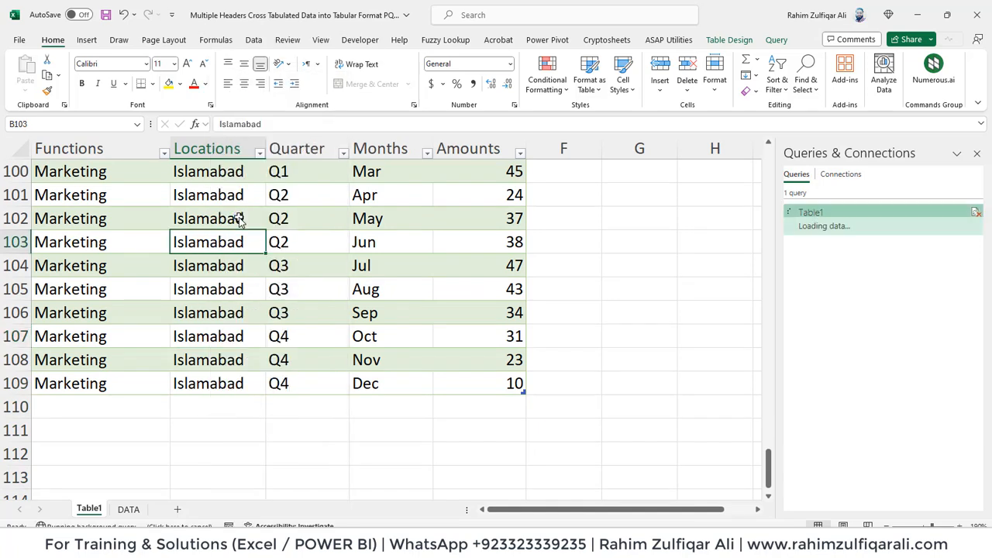
Step: Examine the rows below the Marketing data in the refreshed output table
click(223, 458)
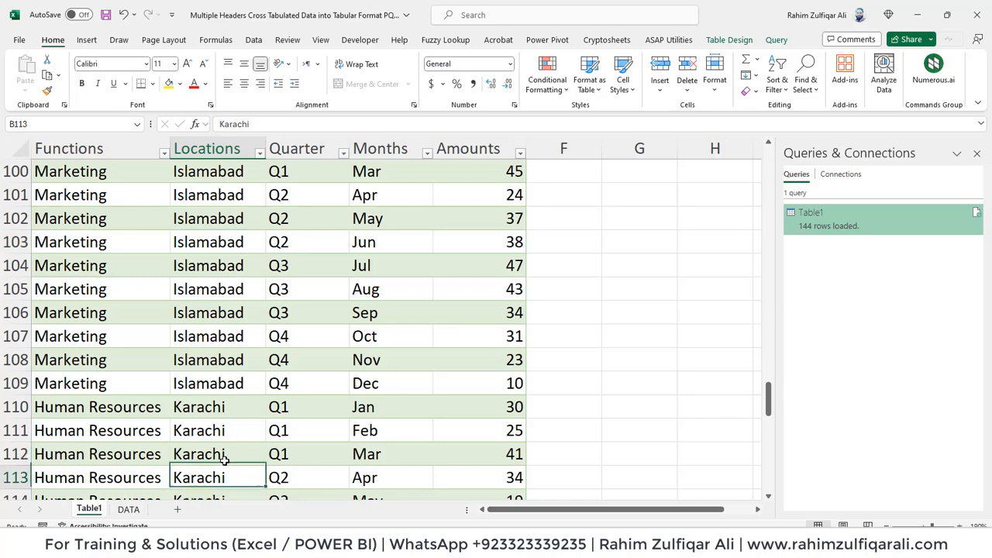
key(Down)
key(Down)
key(Down)
key(Down)
key(Down)
key(Down)
key(Down)
key(Down)
key(Down)
key(Down)
key(Down)
key(Down)
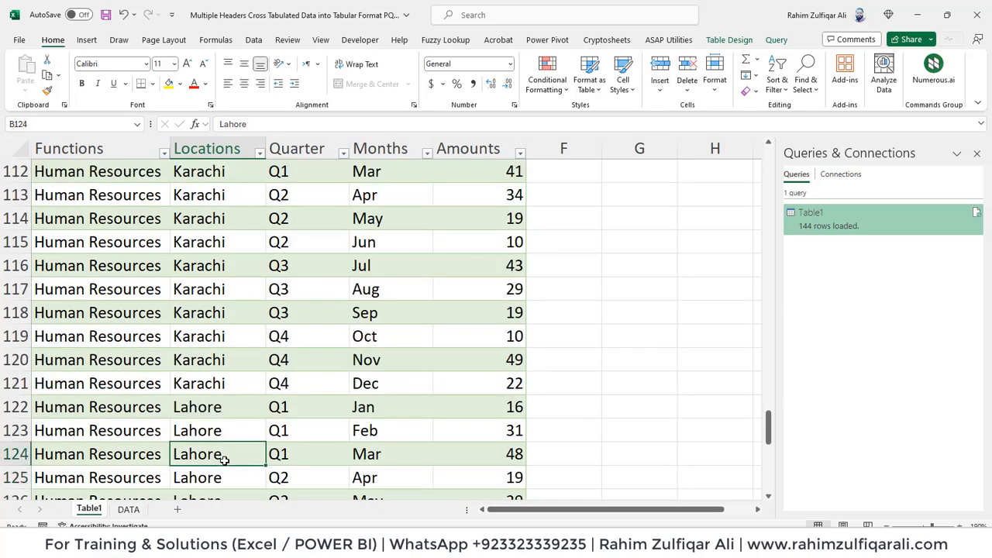